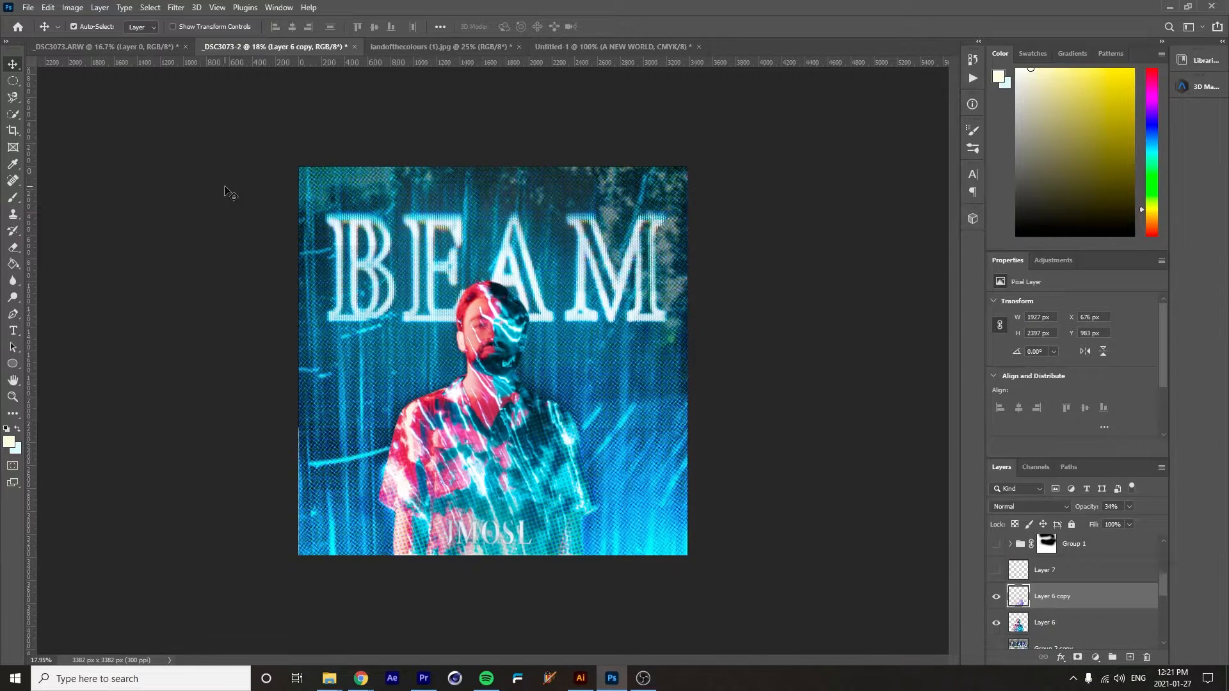
- Open the raw photo _DSC3073.ARW in Camera Raw and reset its previous edits
left_click(28, 7)
left_click(60, 33)
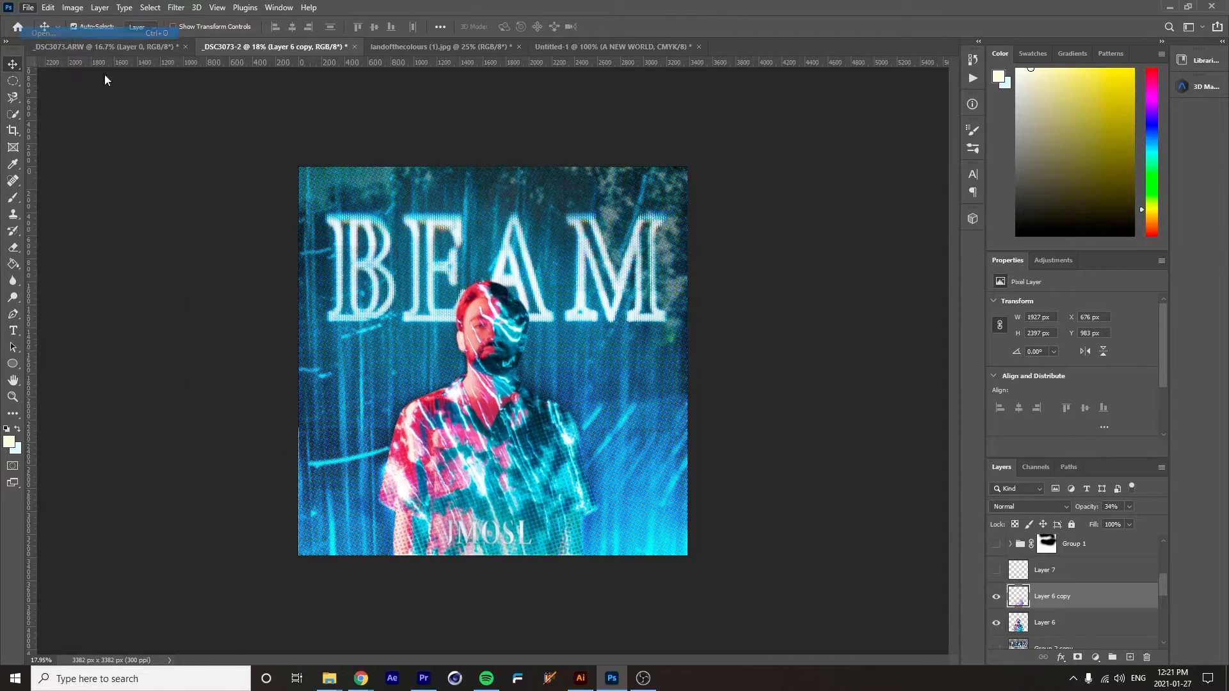
scroll(339, 288, "down", 3)
double_click(343, 293)
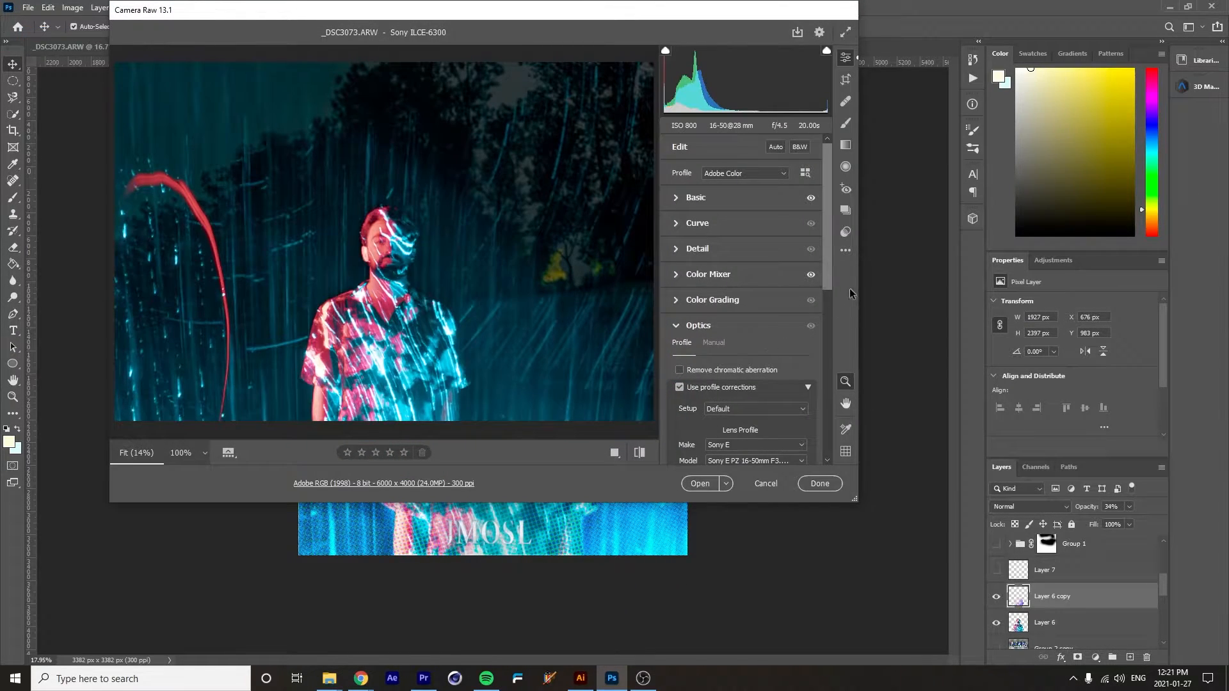
left_click(846, 251)
left_click(928, 281)
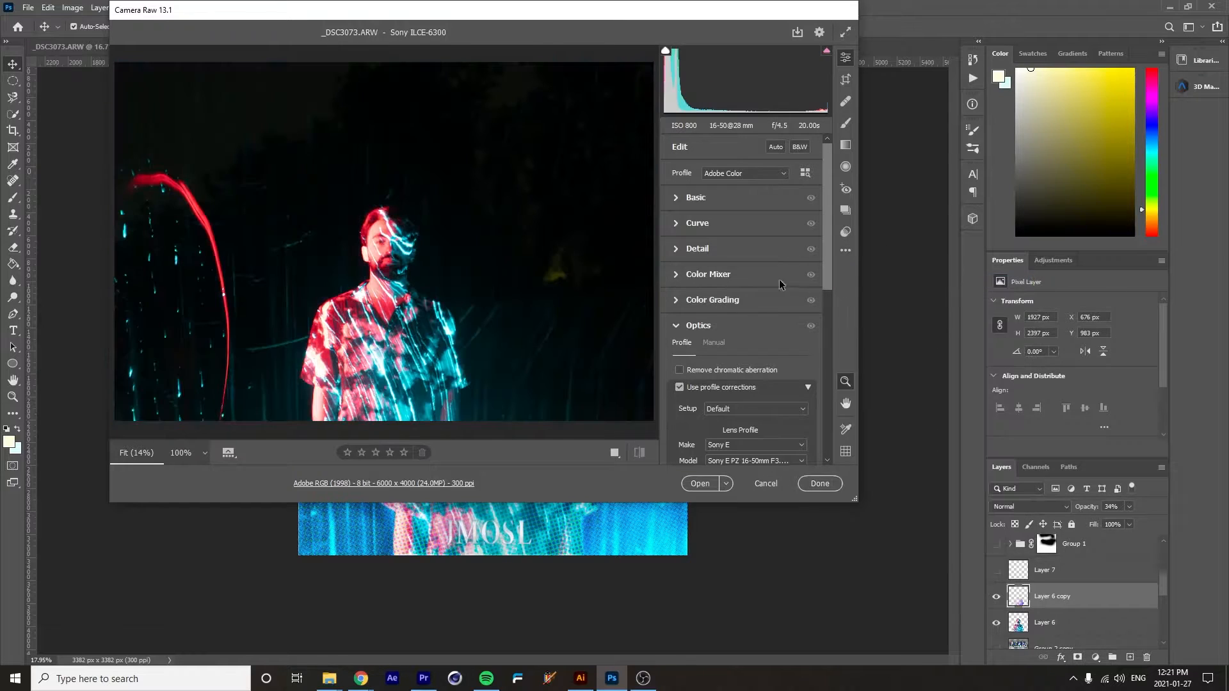
- Set the raw photo's white balance to a temperature of 5150 and a tint of +48
left_click(677, 199)
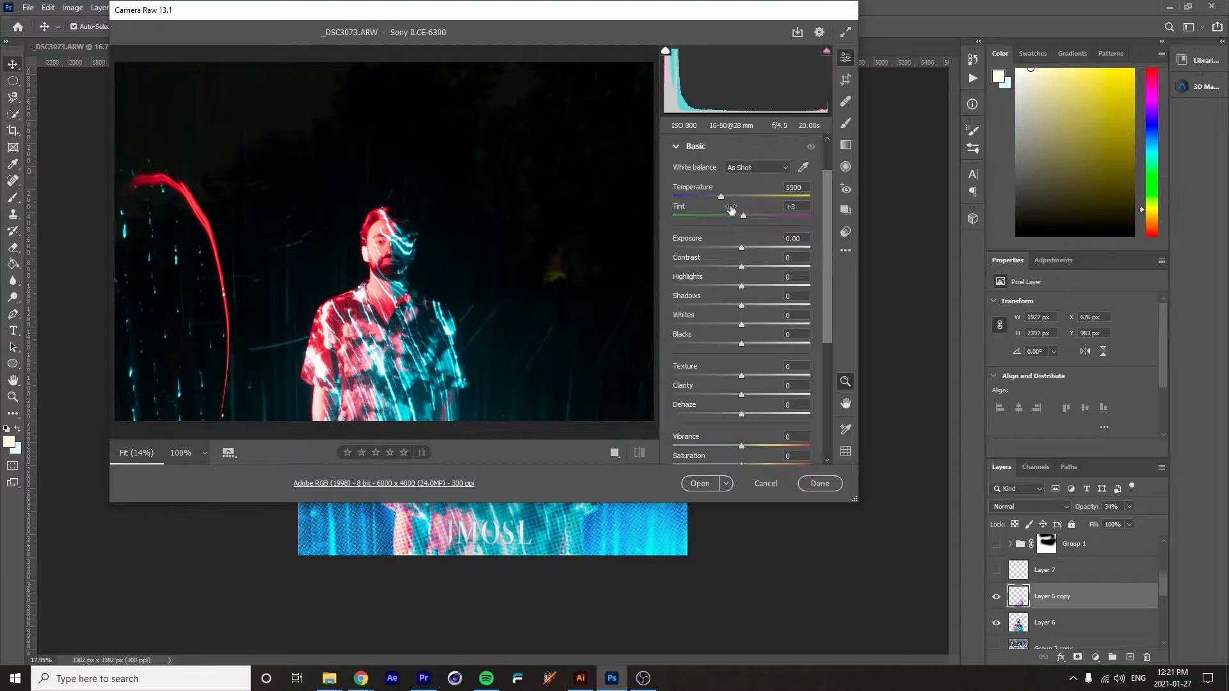
left_click_drag(719, 195, 717, 197)
left_click(750, 216)
left_click_drag(750, 215, 751, 216)
left_click_drag(761, 218, 767, 220)
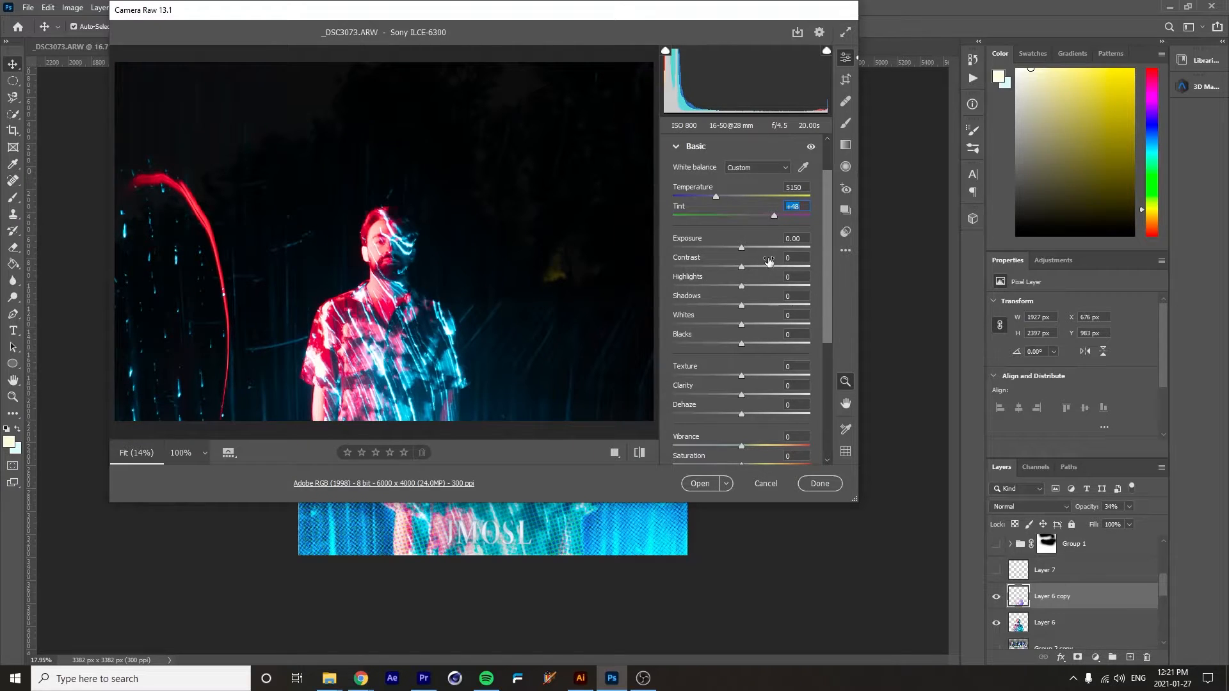
- Set Contrast to -56, Shadows to +100, Whites to +22, Blacks to -27, Dehaze to +52 and Clarity to -7
left_click_drag(742, 270, 703, 262)
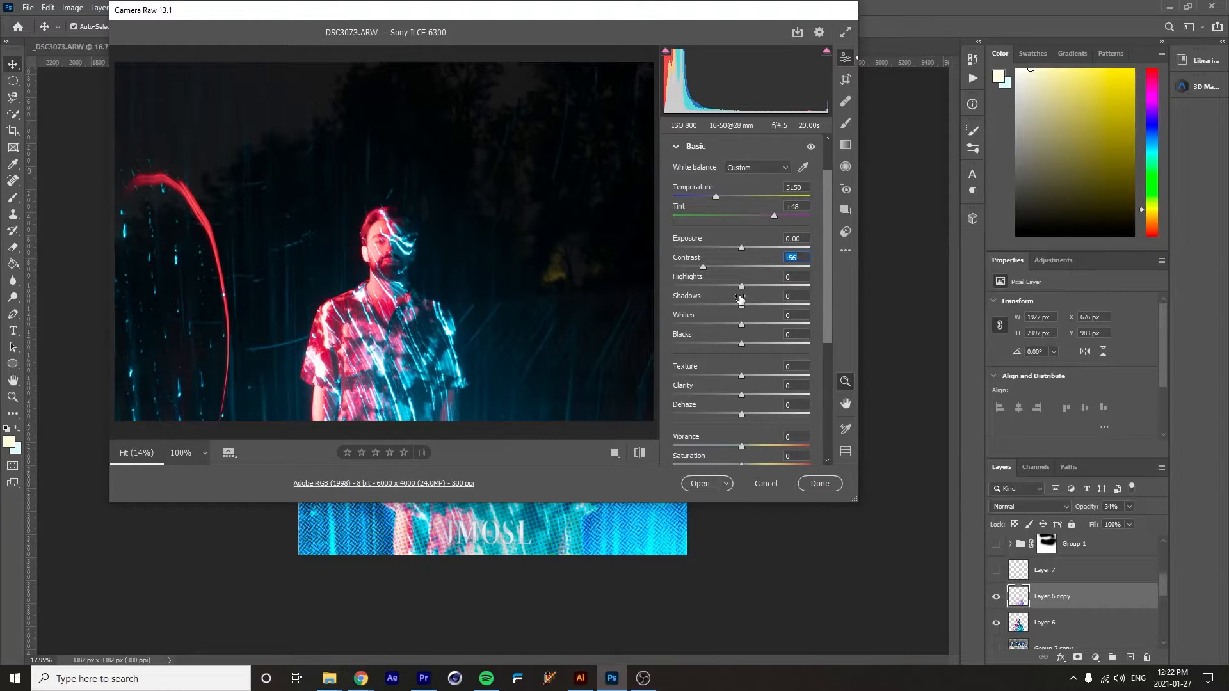
left_click_drag(741, 298, 831, 310)
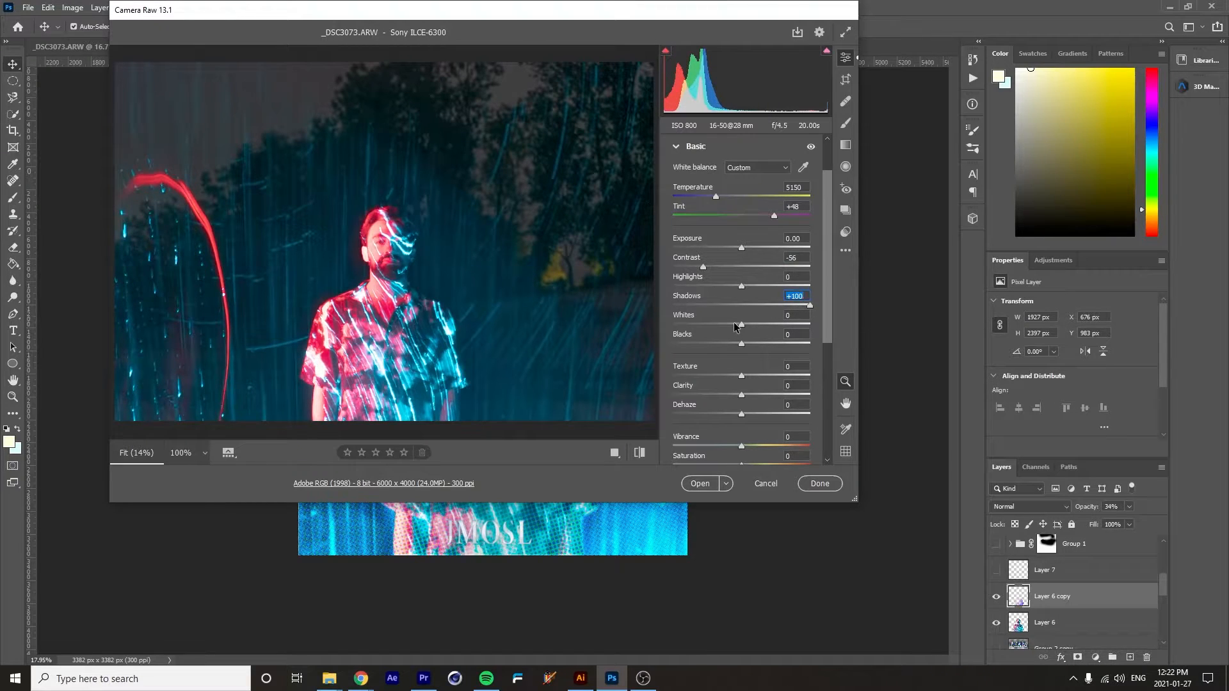
left_click_drag(735, 326, 755, 329)
left_click_drag(762, 340, 722, 344)
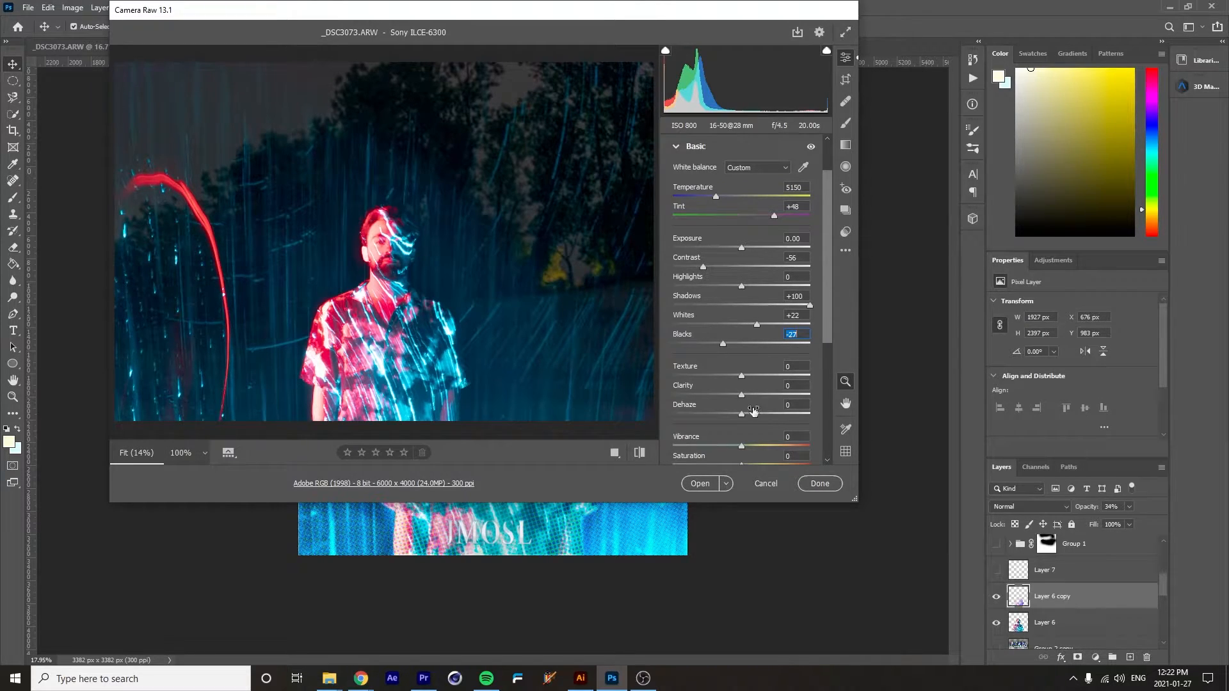
mouse_move(752, 416)
left_mouse_down()
mouse_move(789, 420)
mouse_move(735, 400)
left_mouse_up()
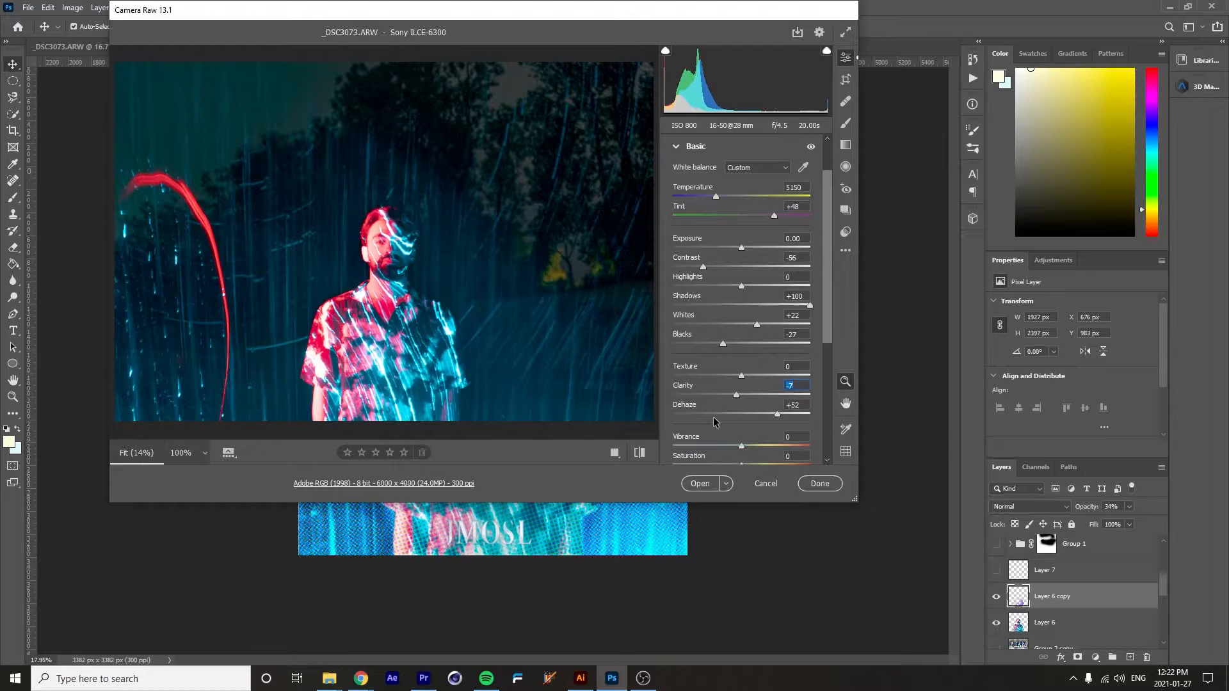
- In the Color Mixer, shift the hue of the blue tones and set the Blues luminance to +45
scroll(712, 424, "down", 3)
scroll(712, 424, "down", 2)
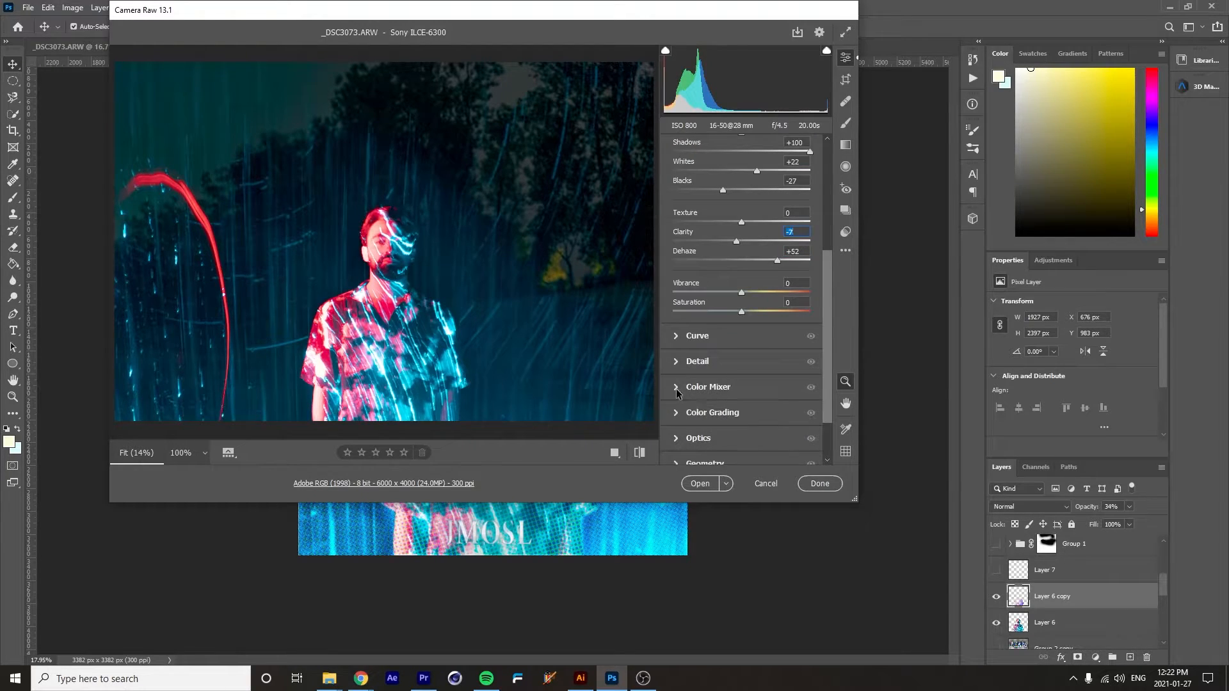
left_click(705, 394)
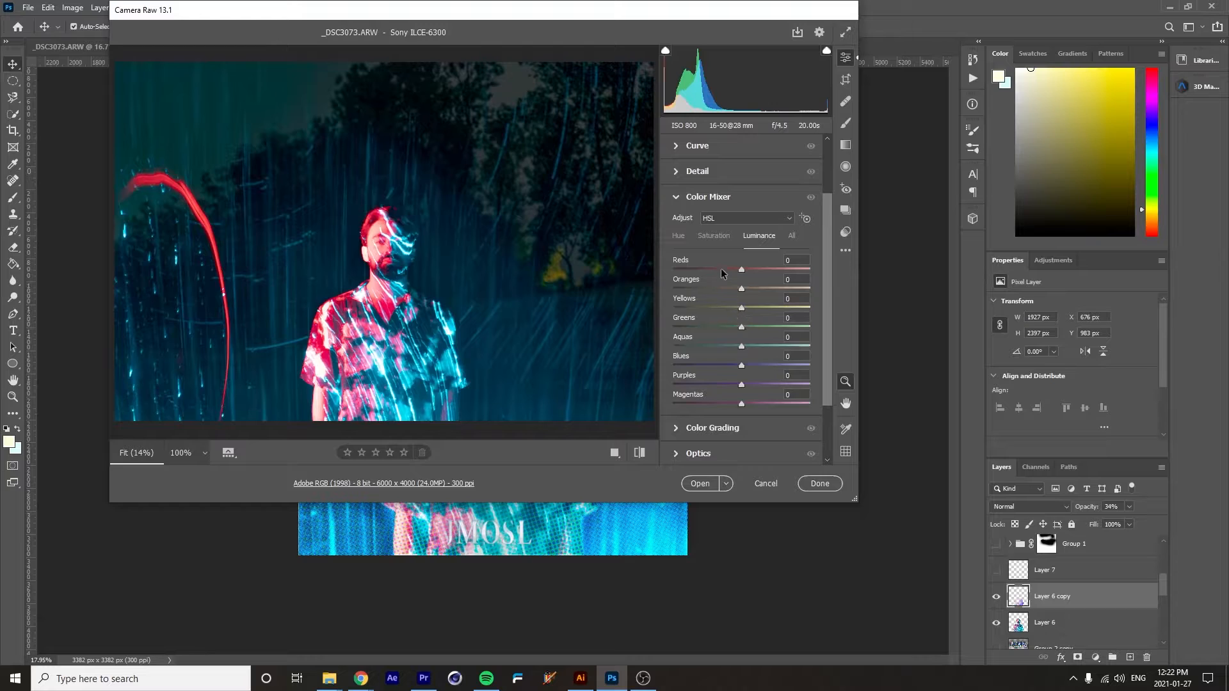
left_click(680, 239)
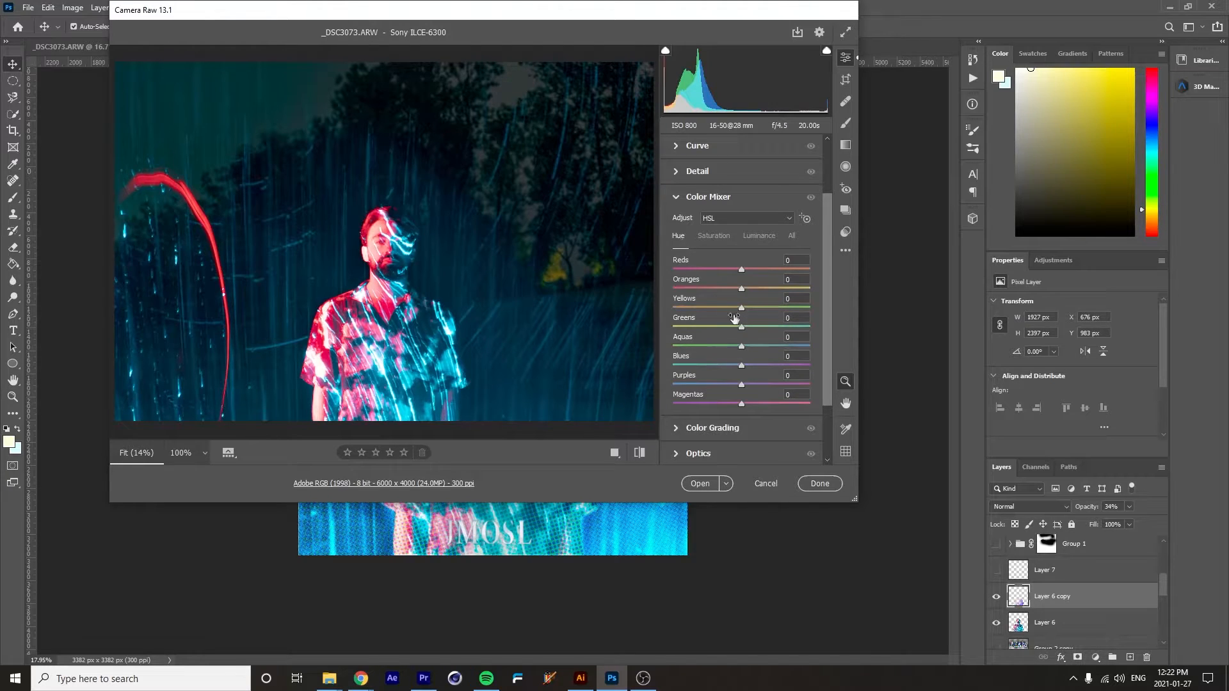
left_click_drag(741, 366, 768, 346)
left_click(754, 237)
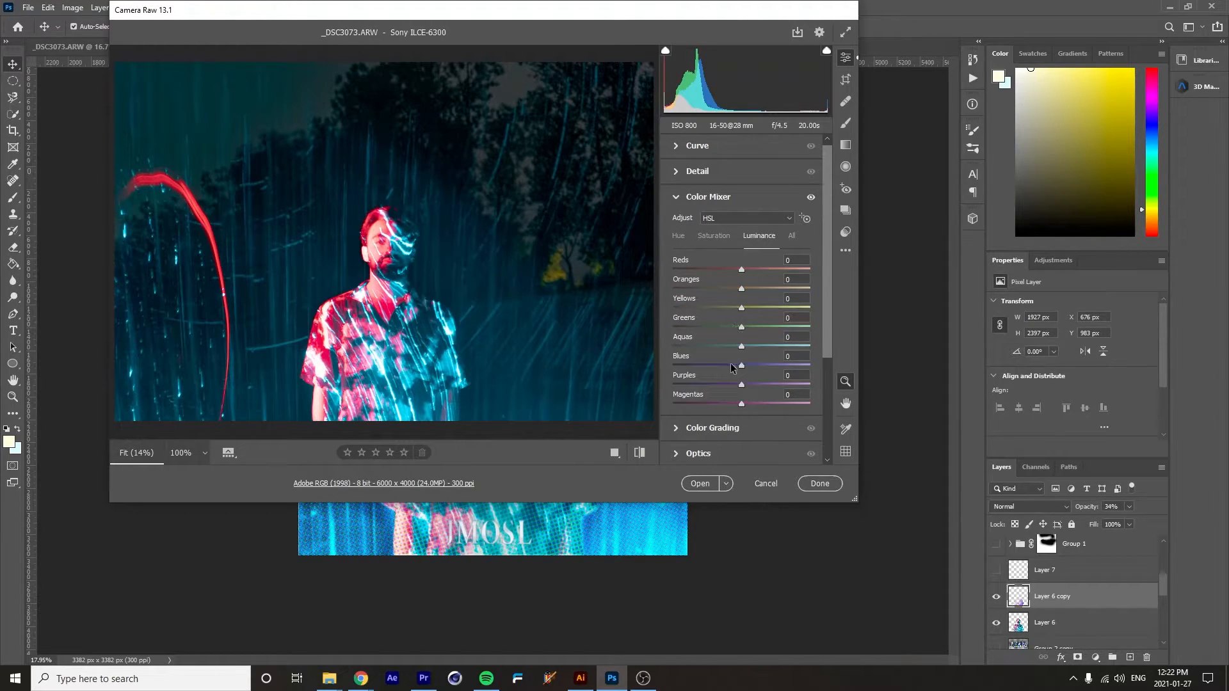
left_click_drag(741, 366, 772, 366)
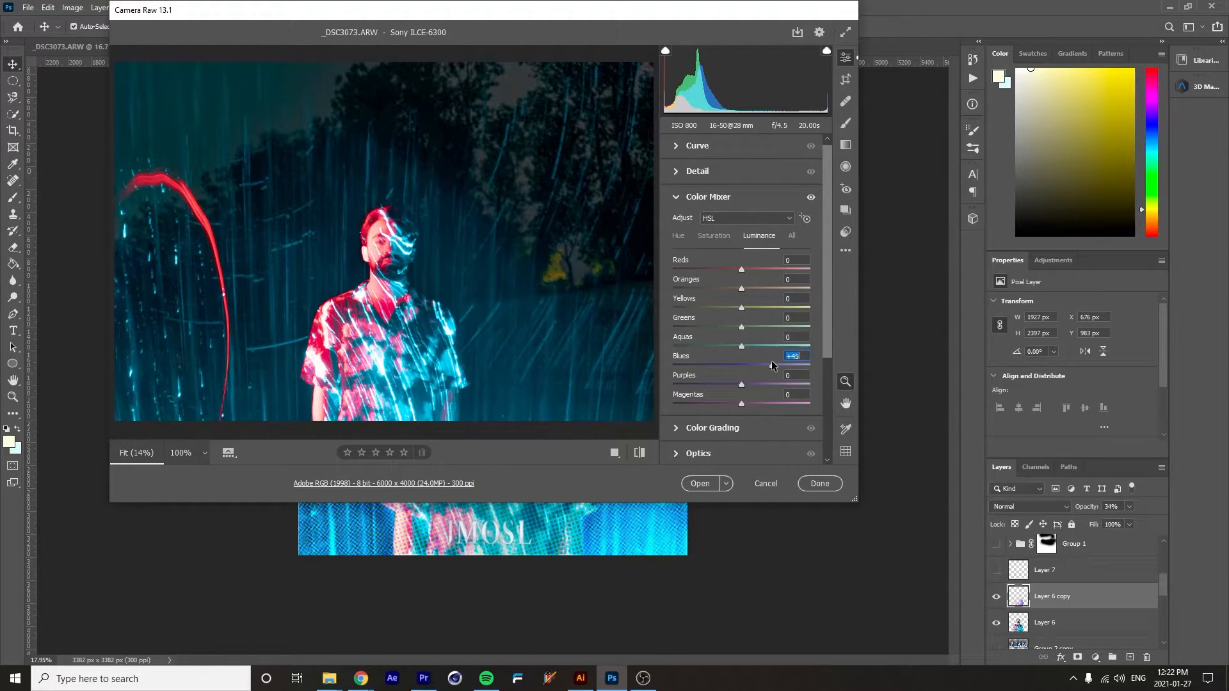
- Set the Color Mixer saturation to -21 for Blues and -25 for Reds
left_click(723, 242)
left_click_drag(722, 365, 728, 366)
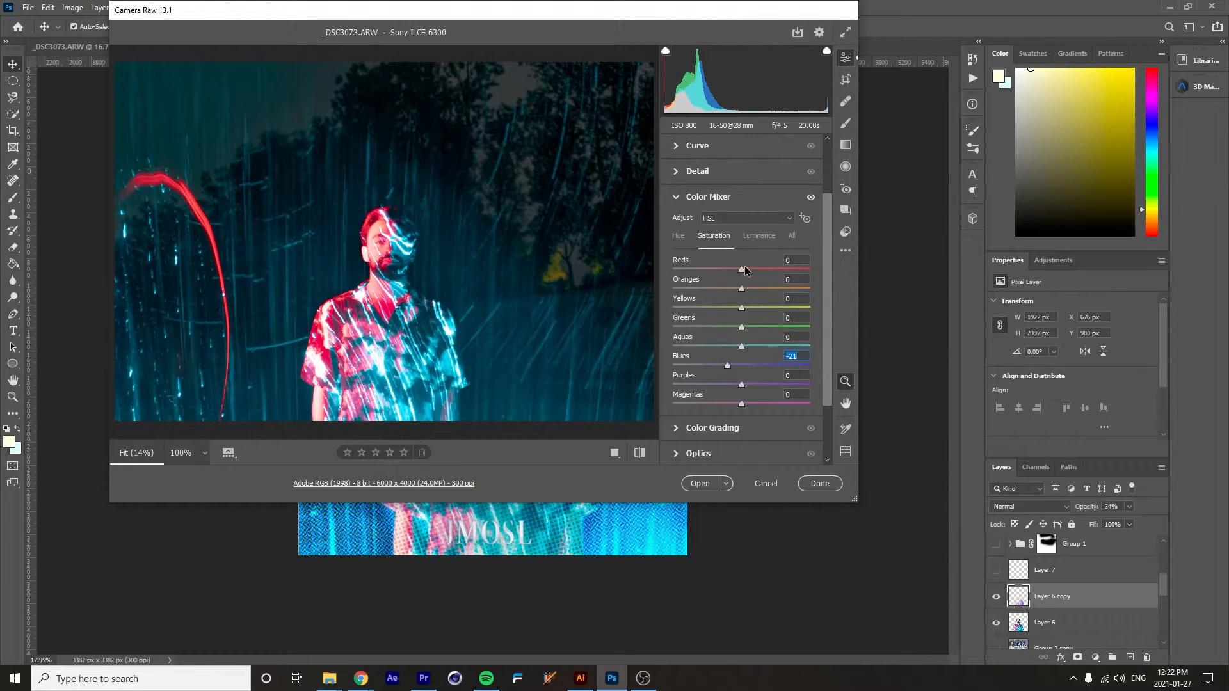
left_click(724, 270)
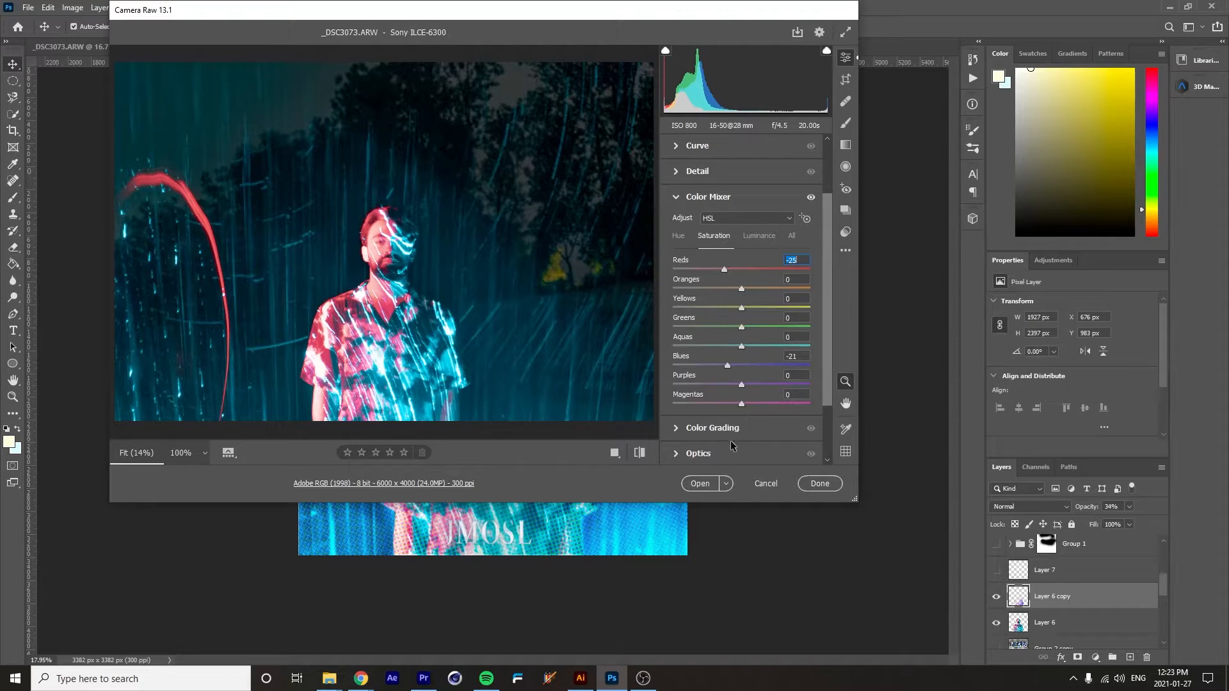
- Check the lens profile corrections and open the adjusted raw photo as an editable document
left_click(688, 454)
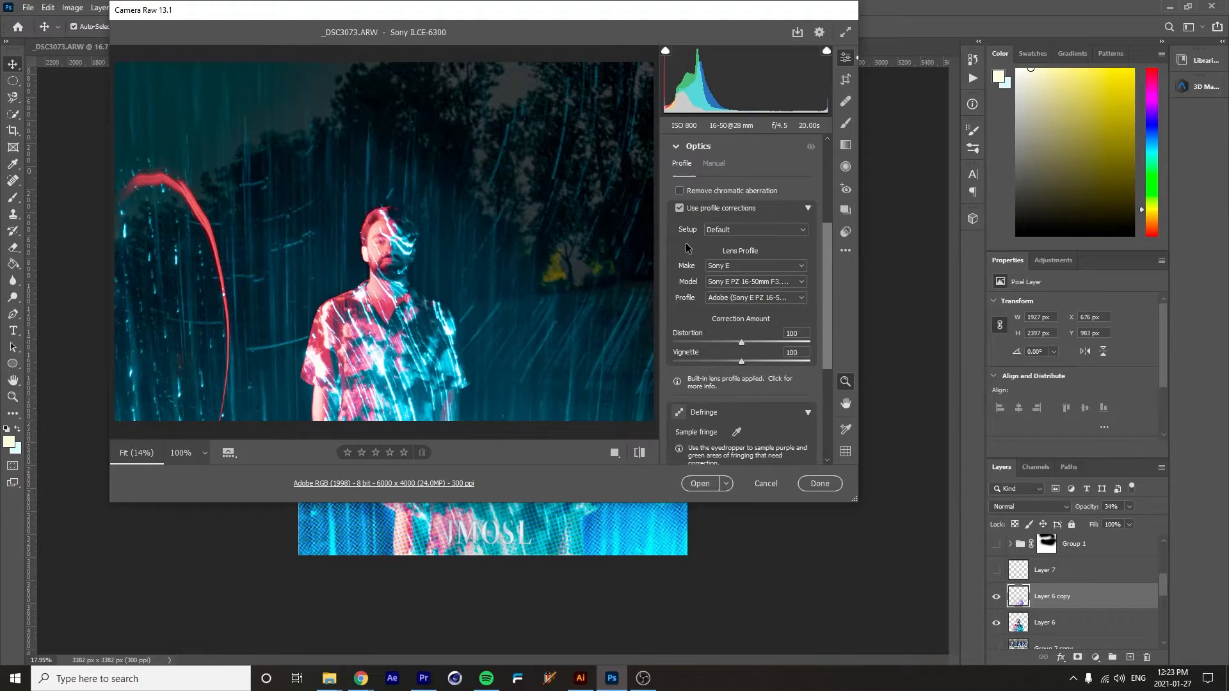
left_click_drag(827, 275, 837, 176)
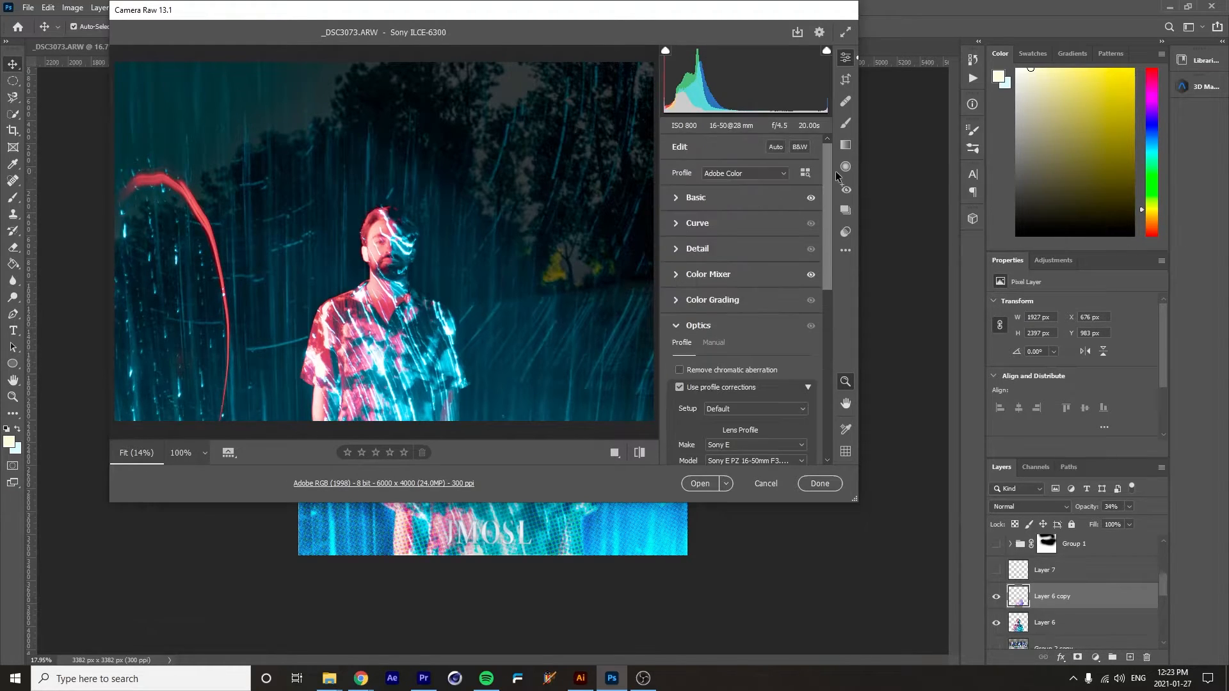
left_click(700, 483)
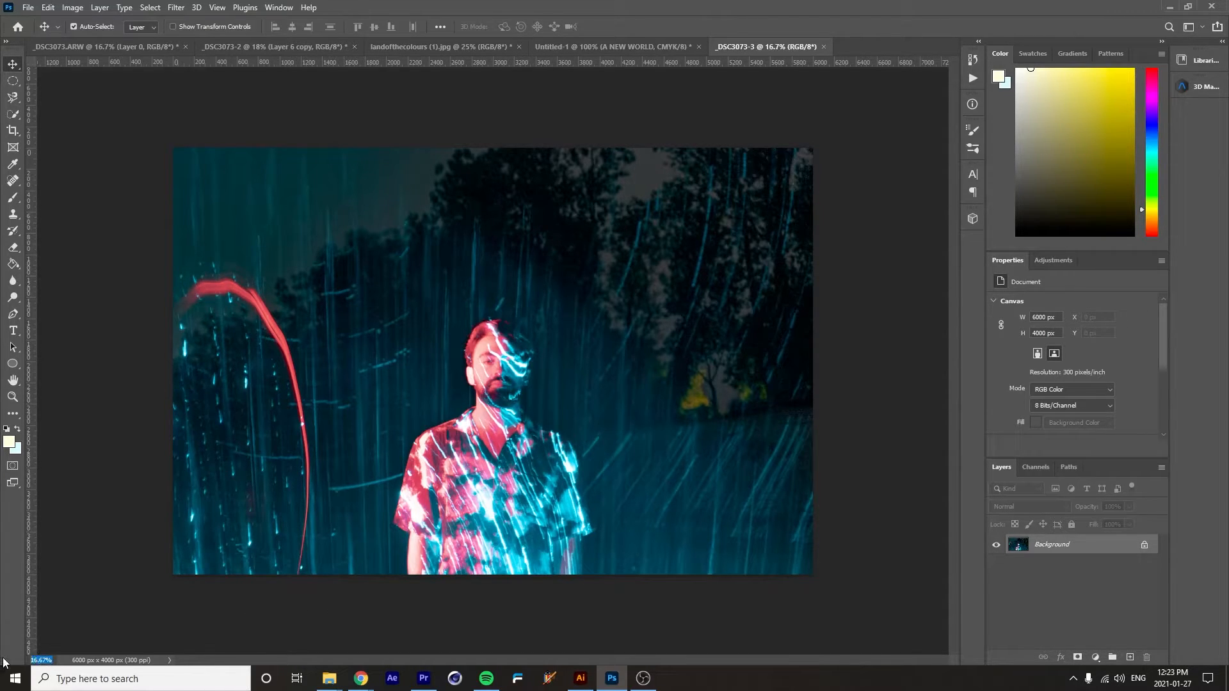
key("Return")
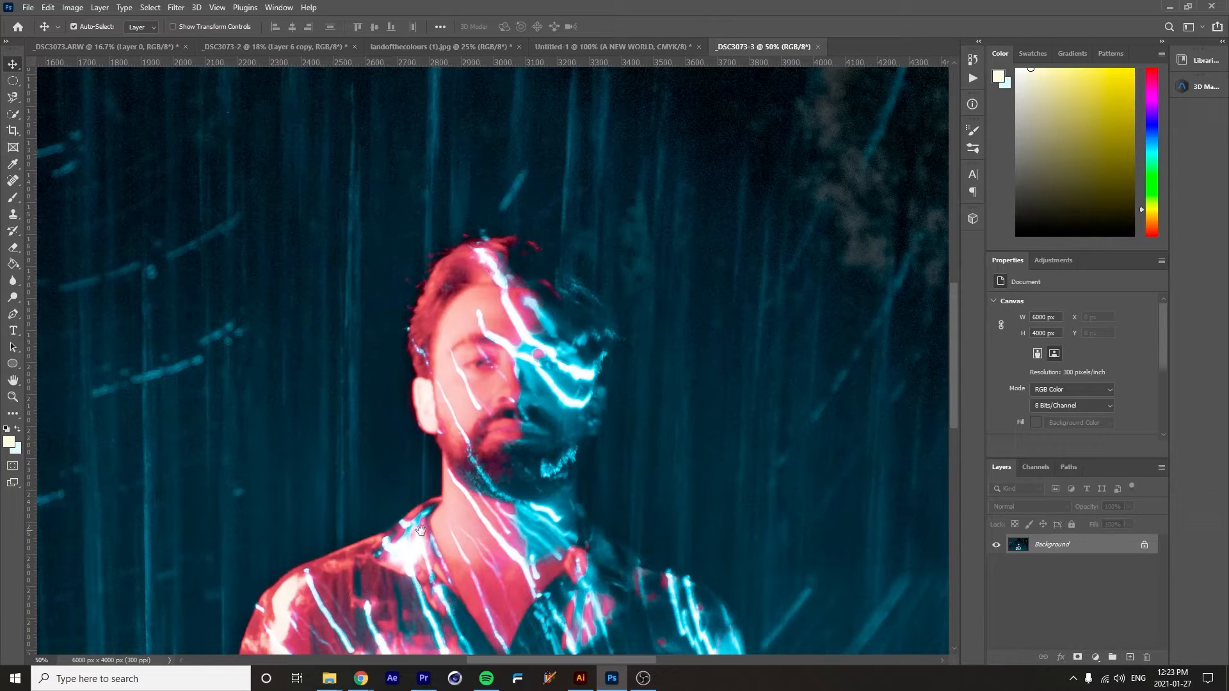
left_click_drag(412, 540, 487, 146)
left_click_drag(450, 395, 450, 368)
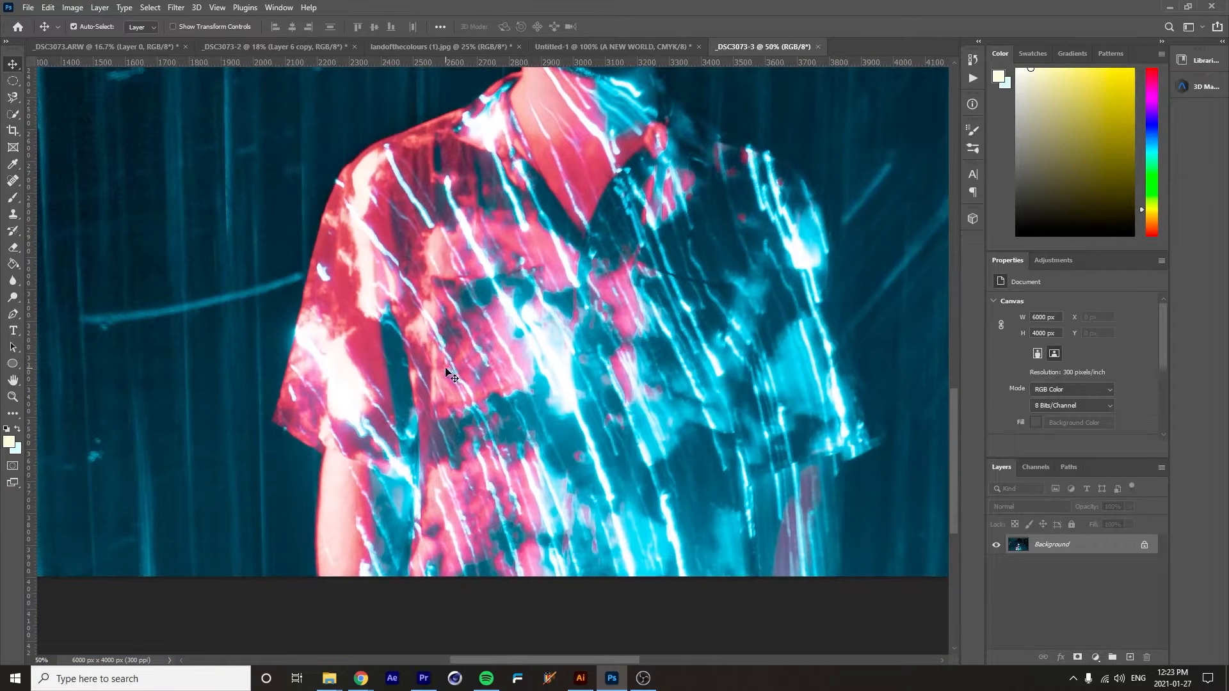
key("p")
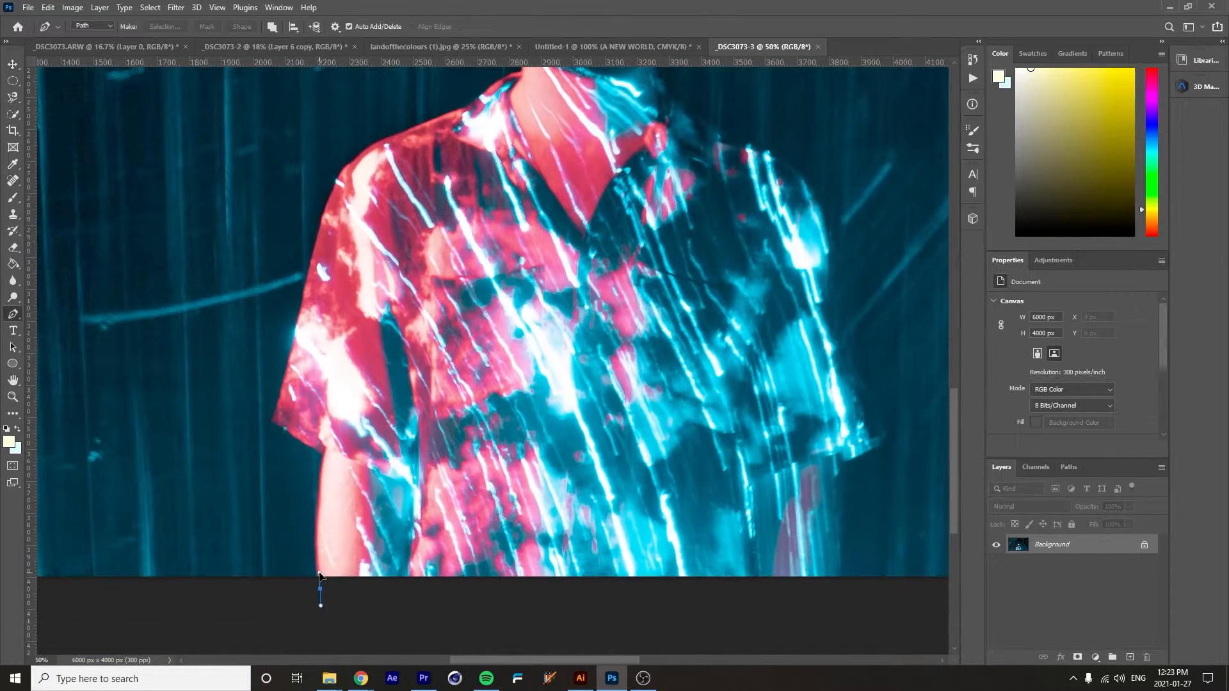
left_click(317, 569)
key("ctrl+z")
key("ctrl+z")
key("ctrl+z")
- Trace the man with the Magnetic Lasso from his arm around the head to the other arm, closing the selection along the photo's lower edge
left_click(13, 97)
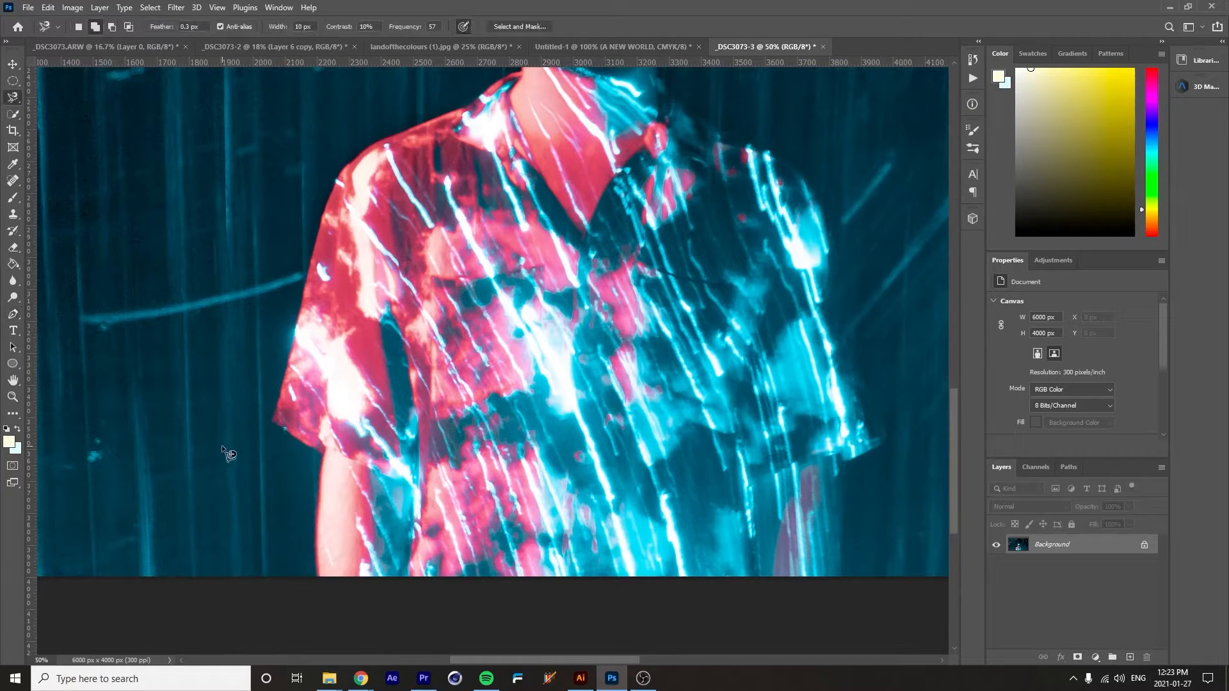
left_click(316, 574)
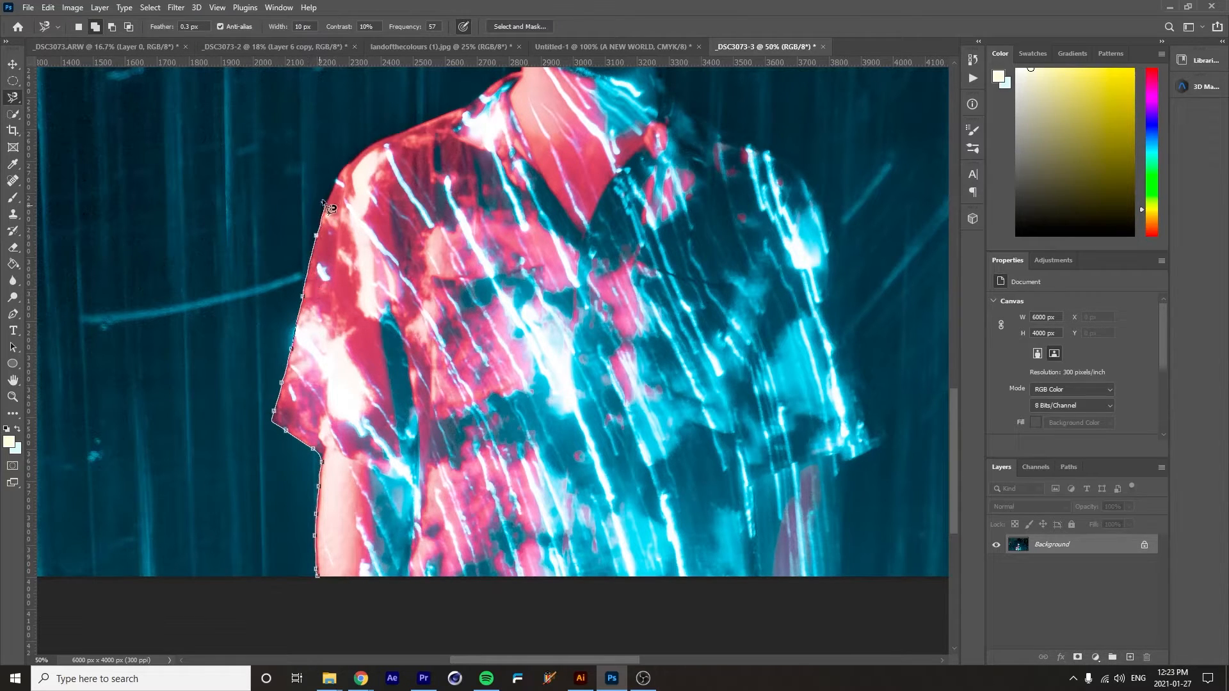
key("space")
left_click_drag(361, 154, 211, 468)
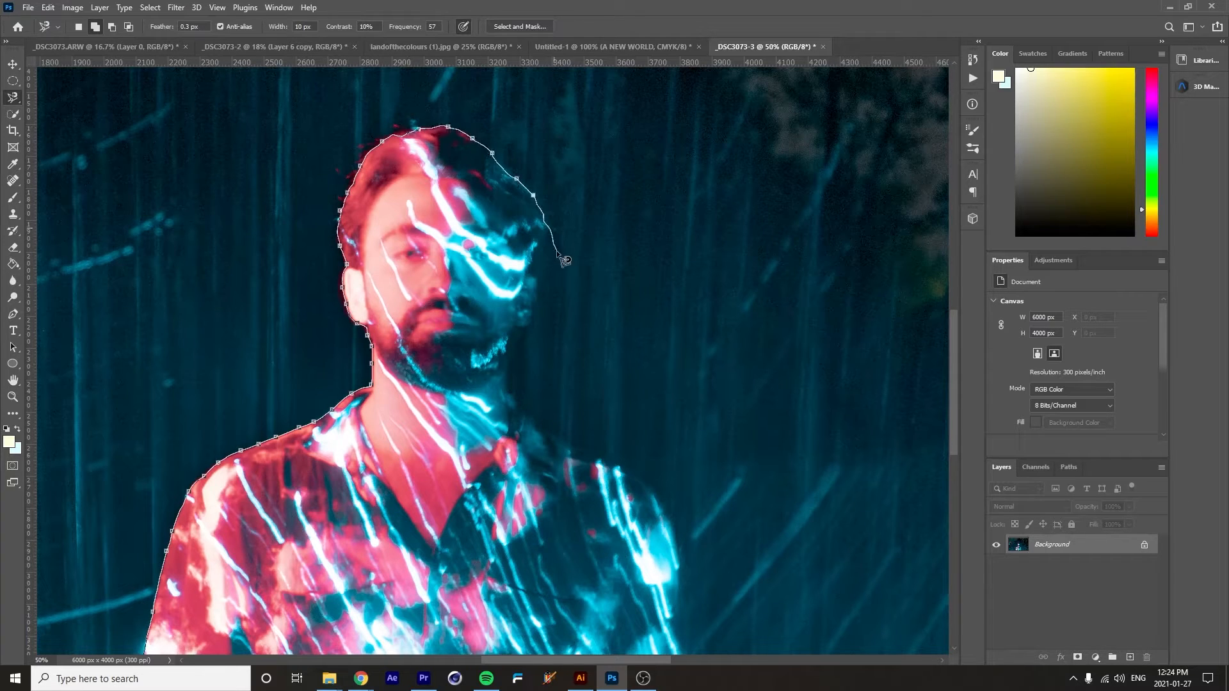
key("space")
left_click_drag(680, 526, 589, 143)
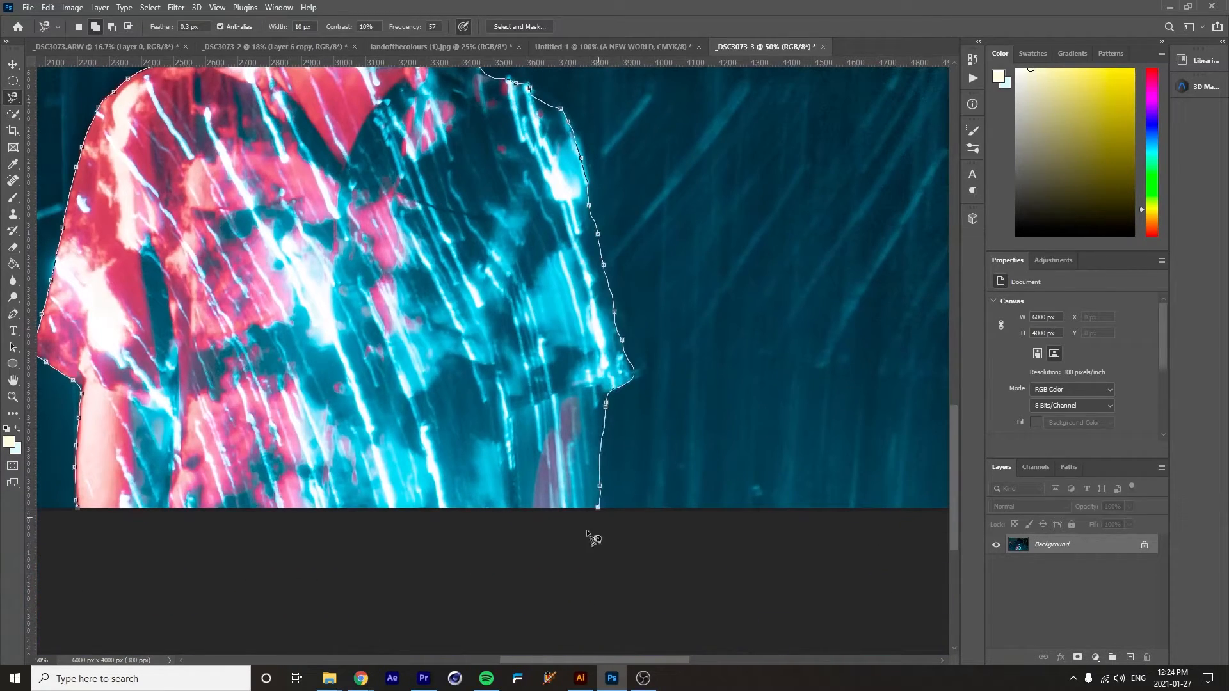
left_click(80, 508)
- Refine the man's selection with Quick Selection along the lower edge, neck, shoulder and sleeve, removing excess background below the sleeve
key("w")
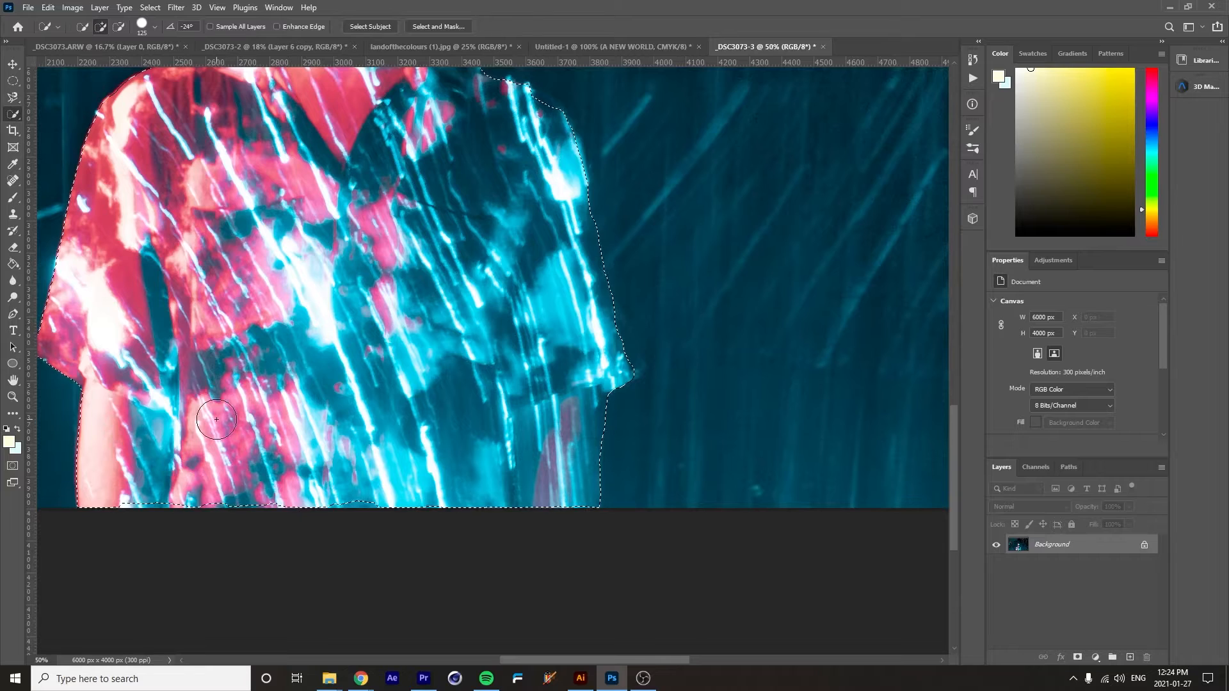
left_click_drag(119, 500, 570, 506)
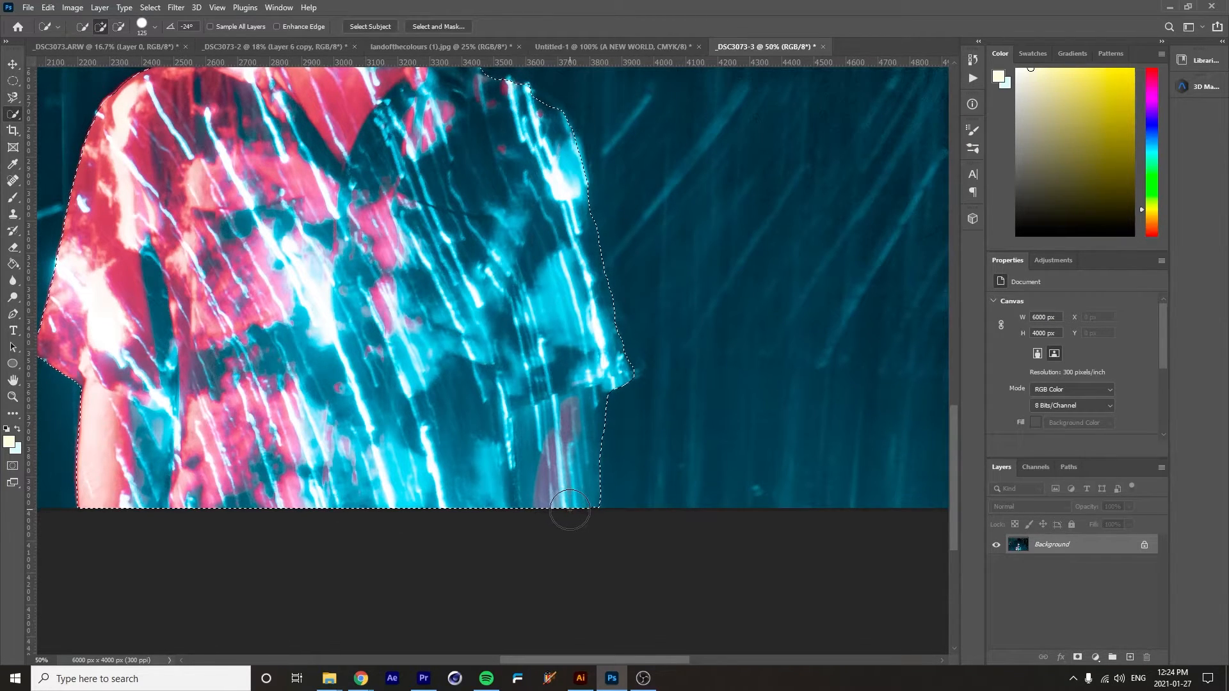
scroll(377, 421, "up", 1)
mouse_move(479, 93)
left_mouse_down()
mouse_move(432, 261)
mouse_move(503, 300)
mouse_move(518, 333)
mouse_move(517, 397)
mouse_move(585, 531)
mouse_move(577, 548)
left_mouse_up()
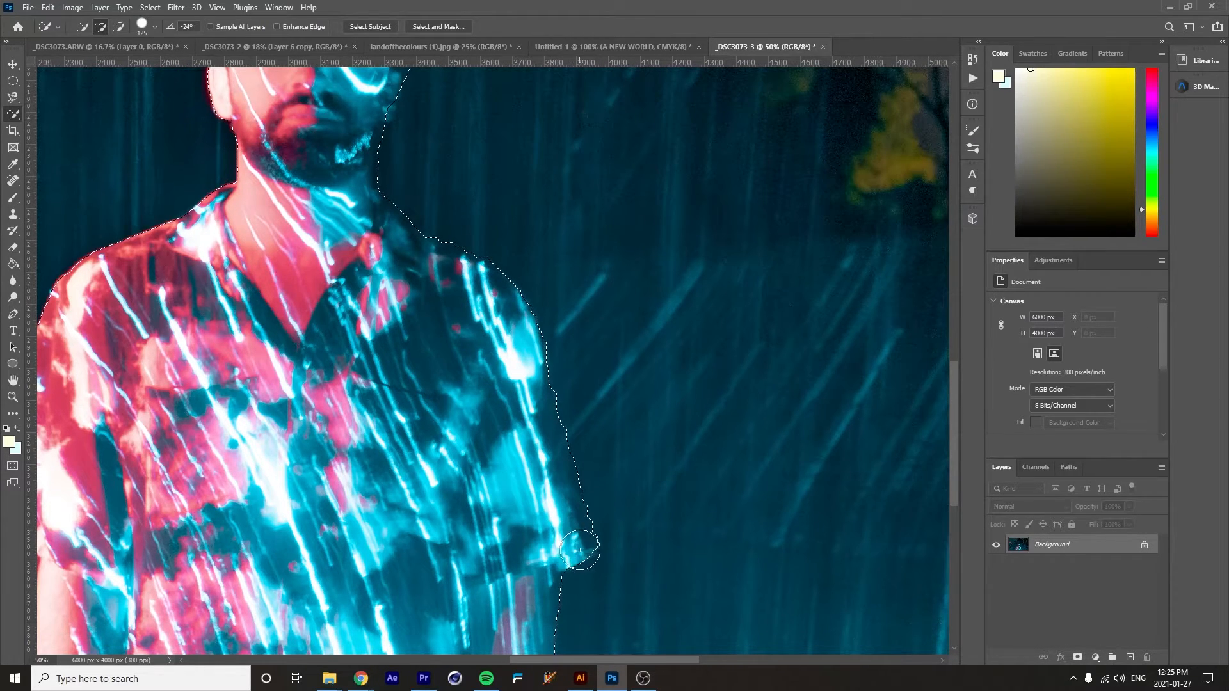
left_click(589, 587, "alt")
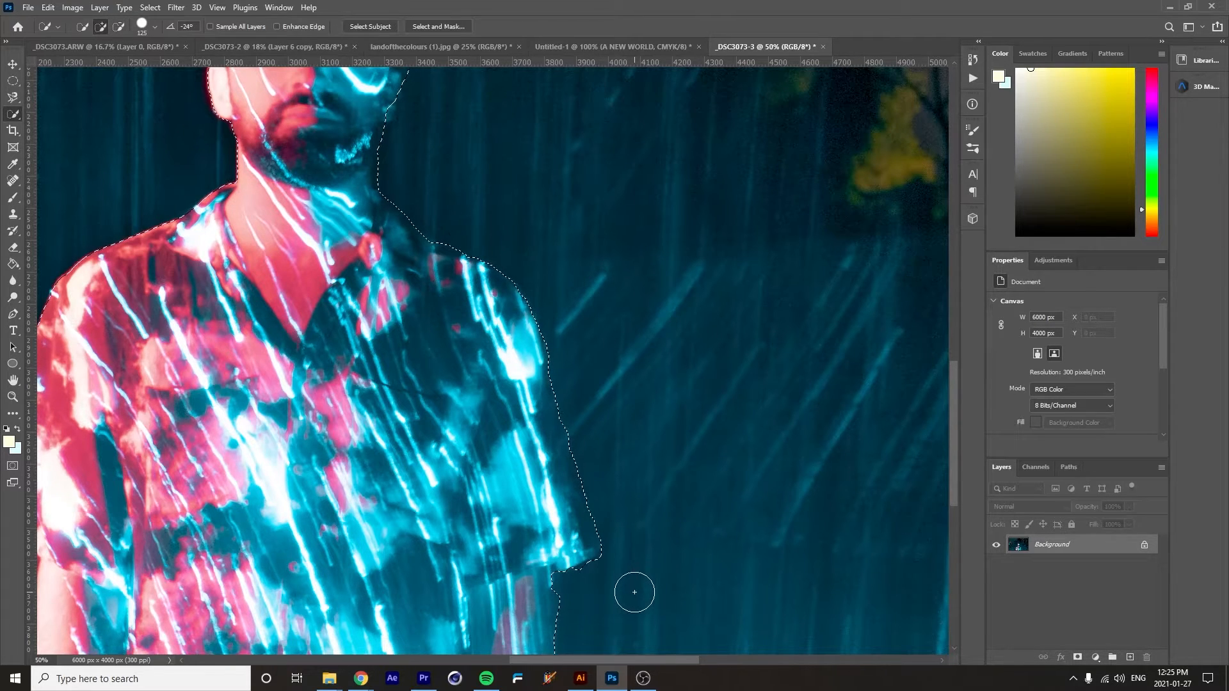
- Copy the selected man to a new layer and convert the locked Background into a regular layer
scroll(597, 552, "down", 2)
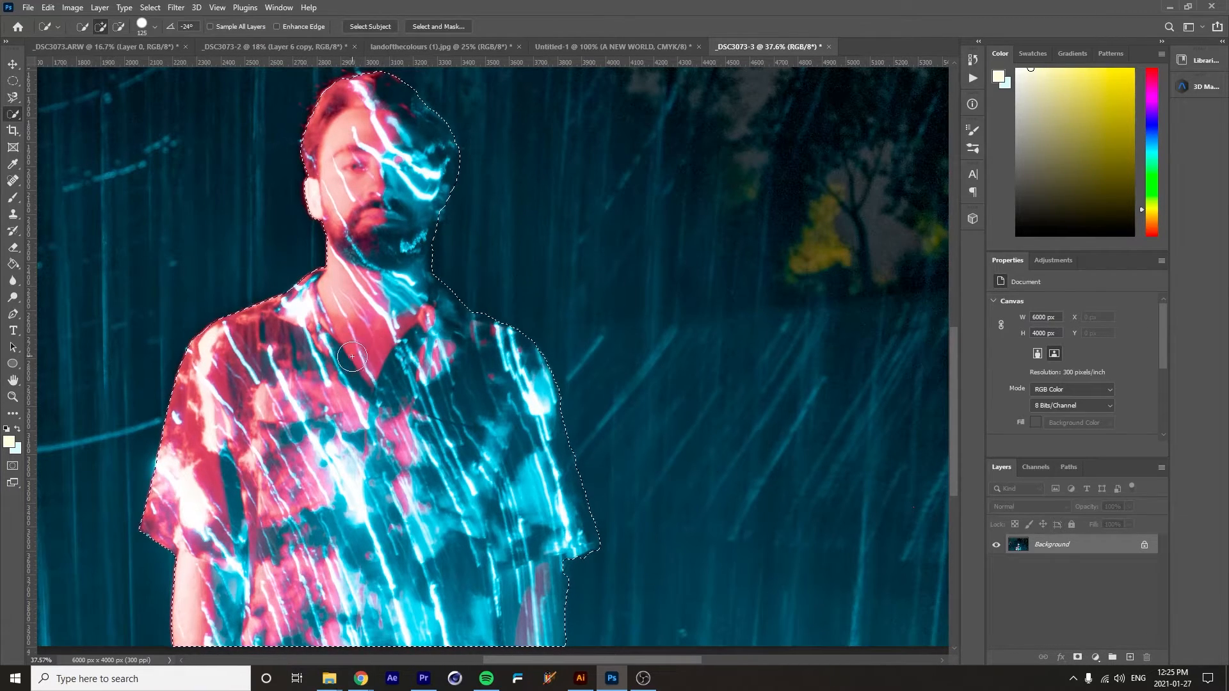
right_click(377, 350)
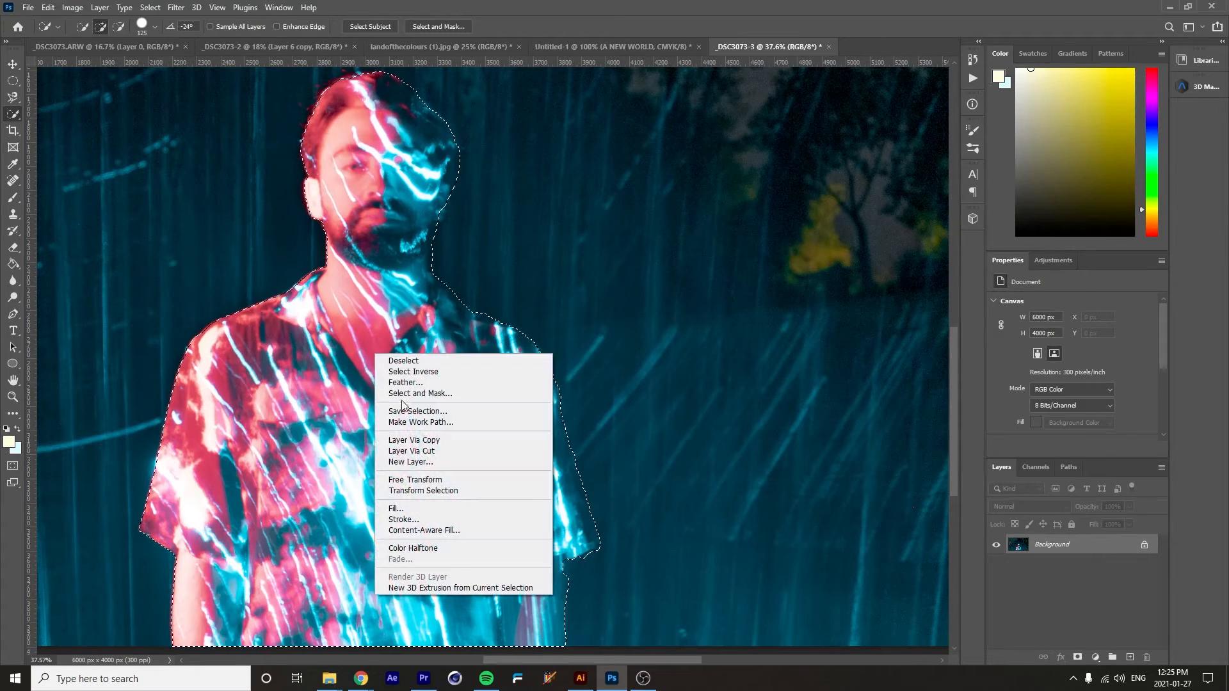
left_click(455, 429)
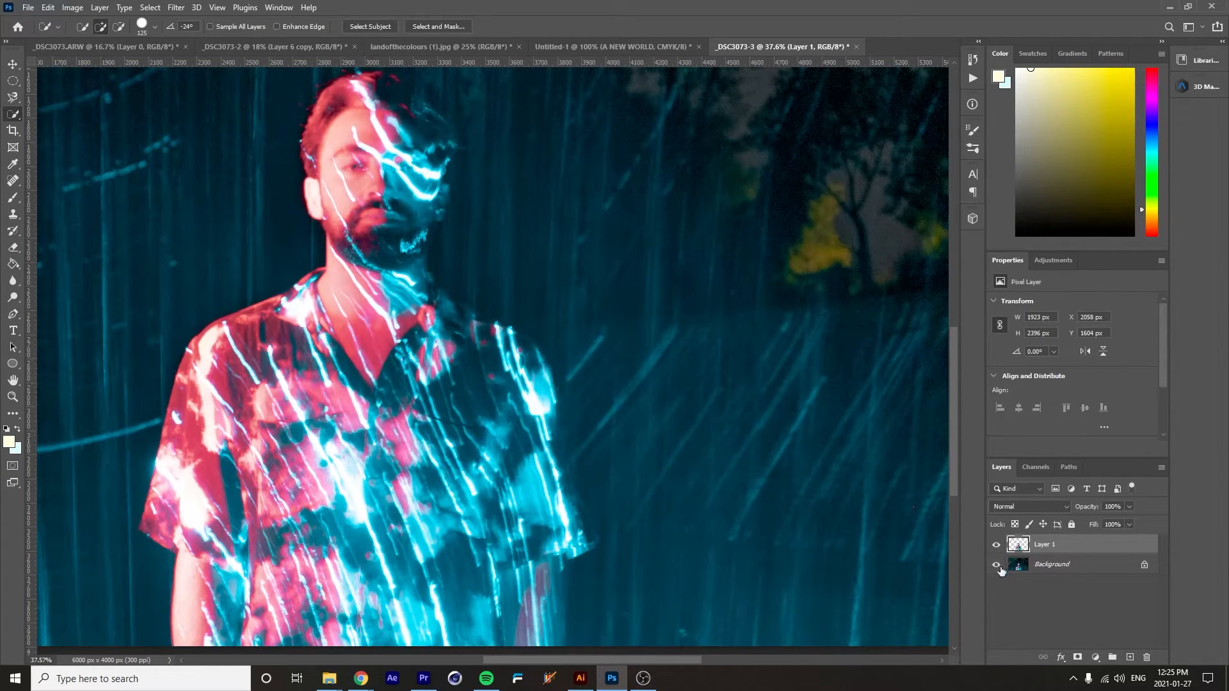
double_click(1042, 569)
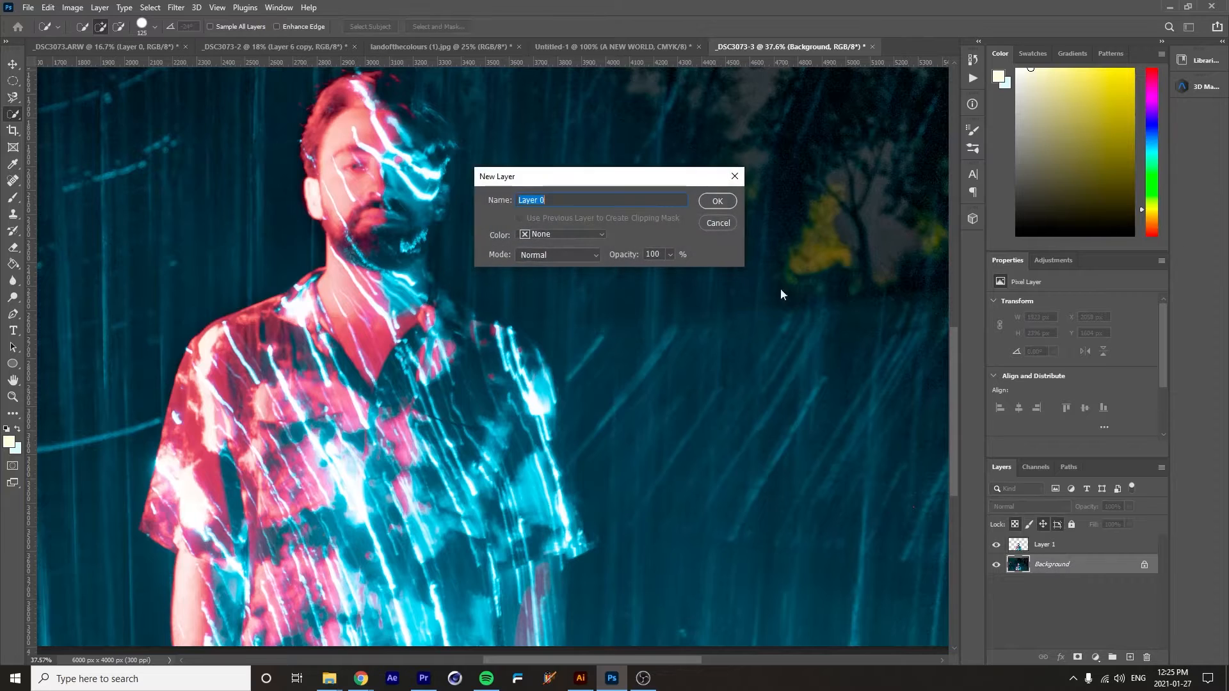
left_click(718, 202)
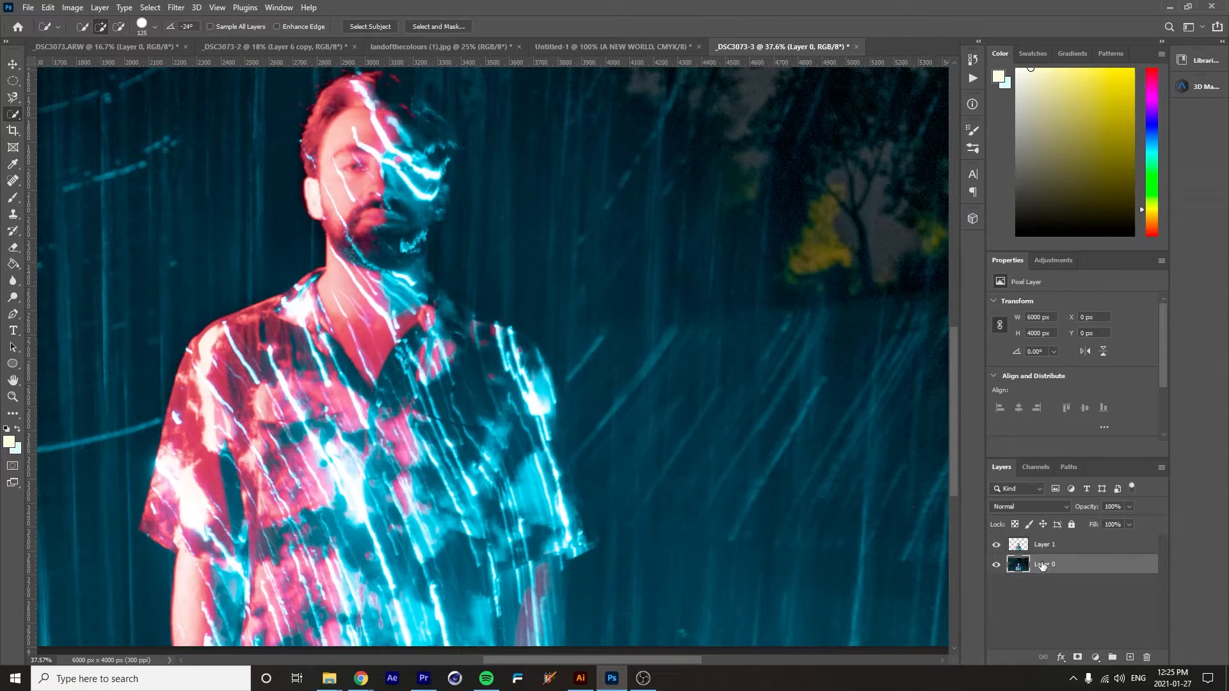
- Duplicate Layer 0 and try the Color Burn blend mode on the copy
key("ctrl+j")
left_click(1030, 507)
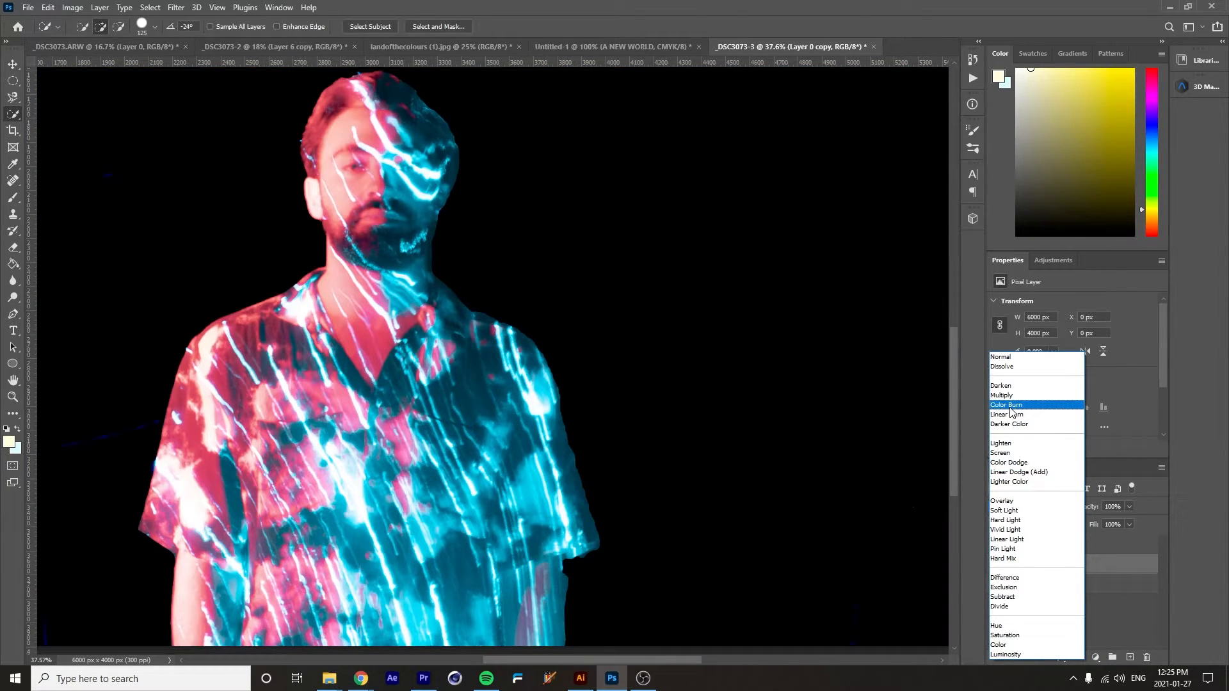
left_click(1011, 406)
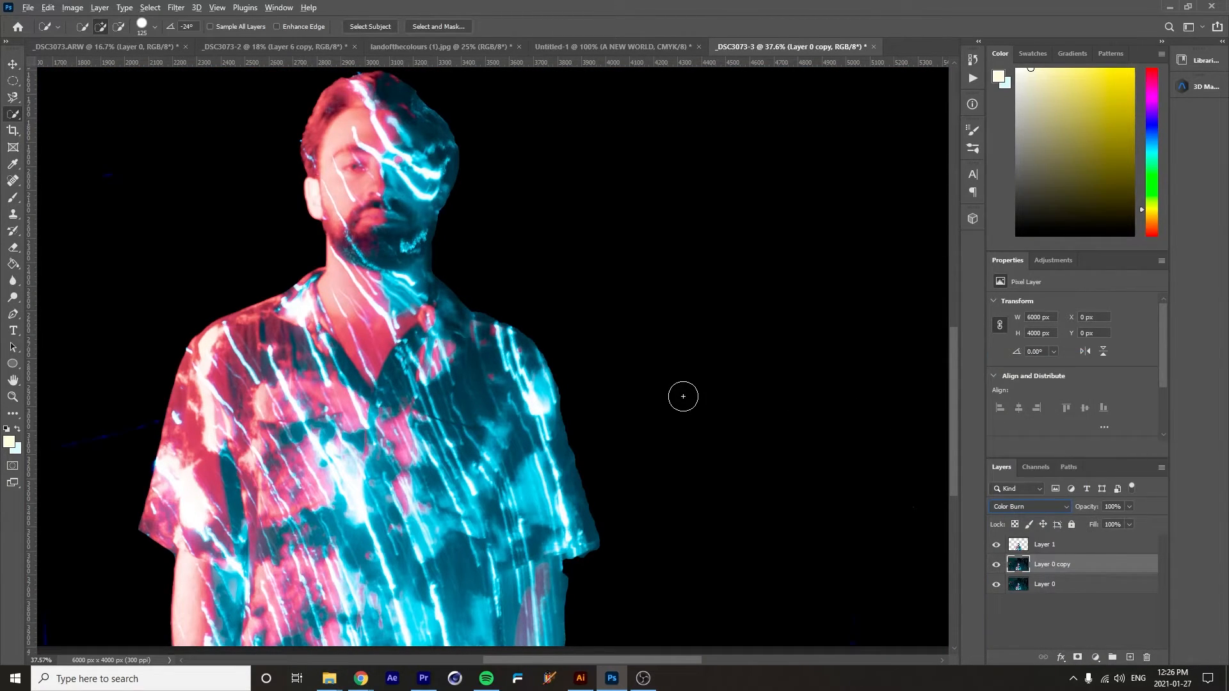
left_click(585, 411)
scroll(585, 411, "down", 3)
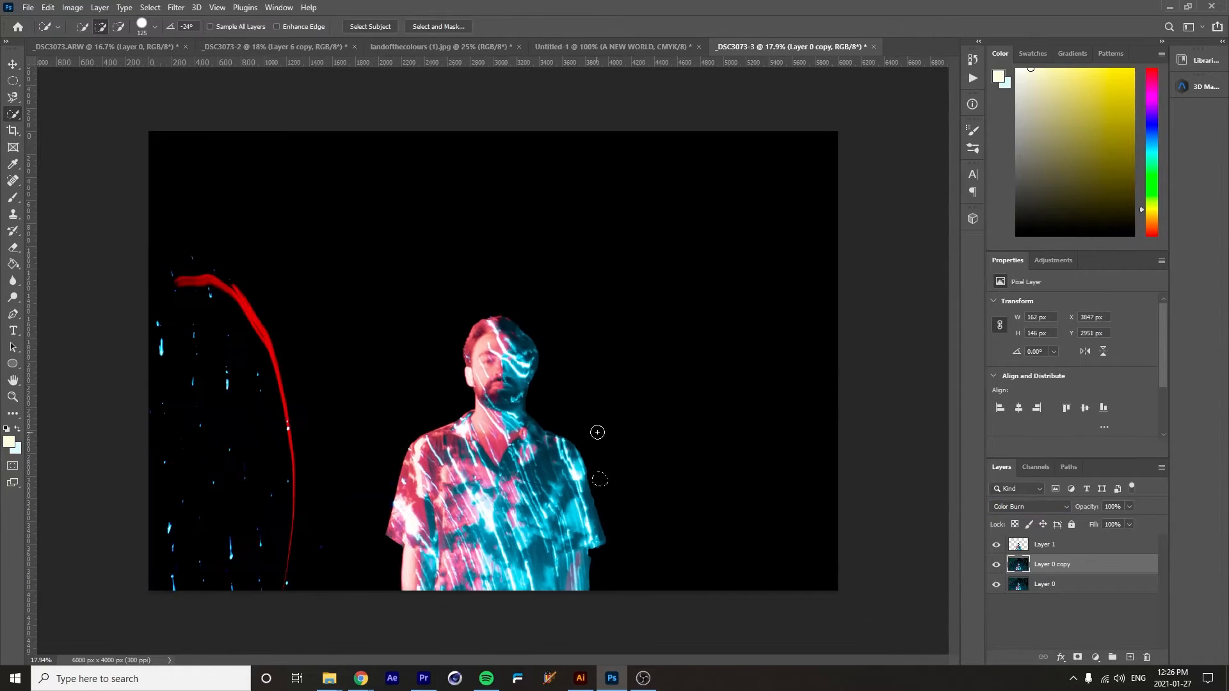
- Set the Layer 0 copy's blend mode to Color Dodge and compare the image with and without that layer
left_click(1010, 506)
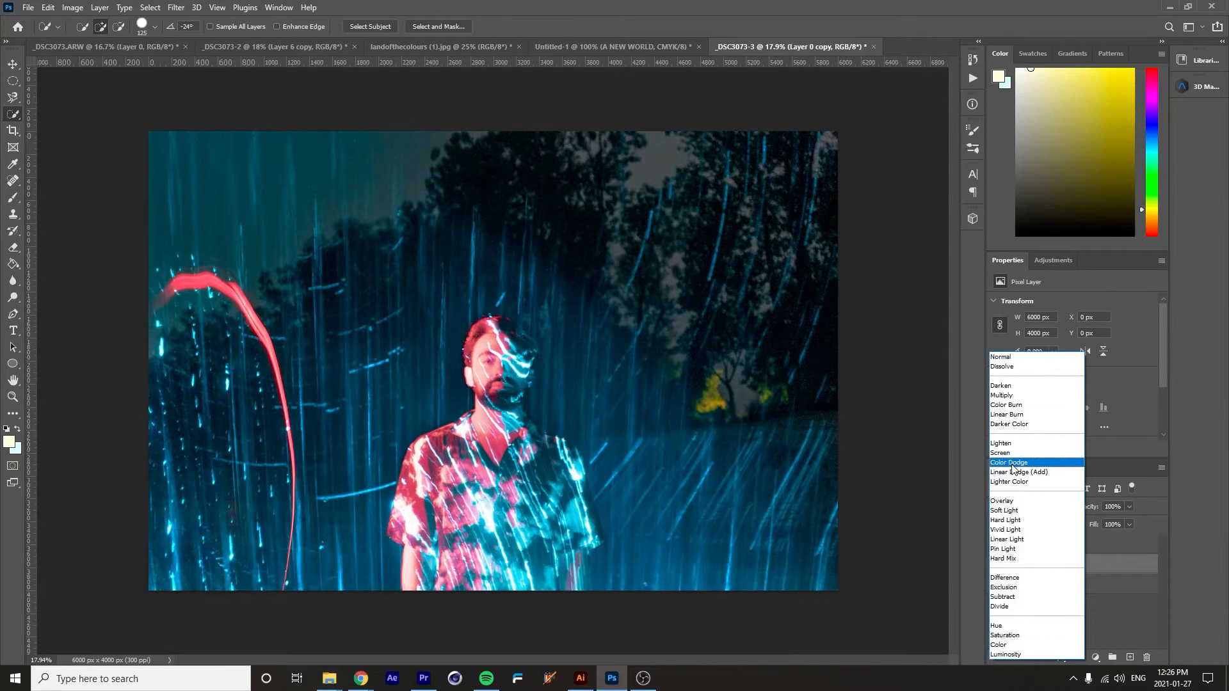
left_click(1013, 463)
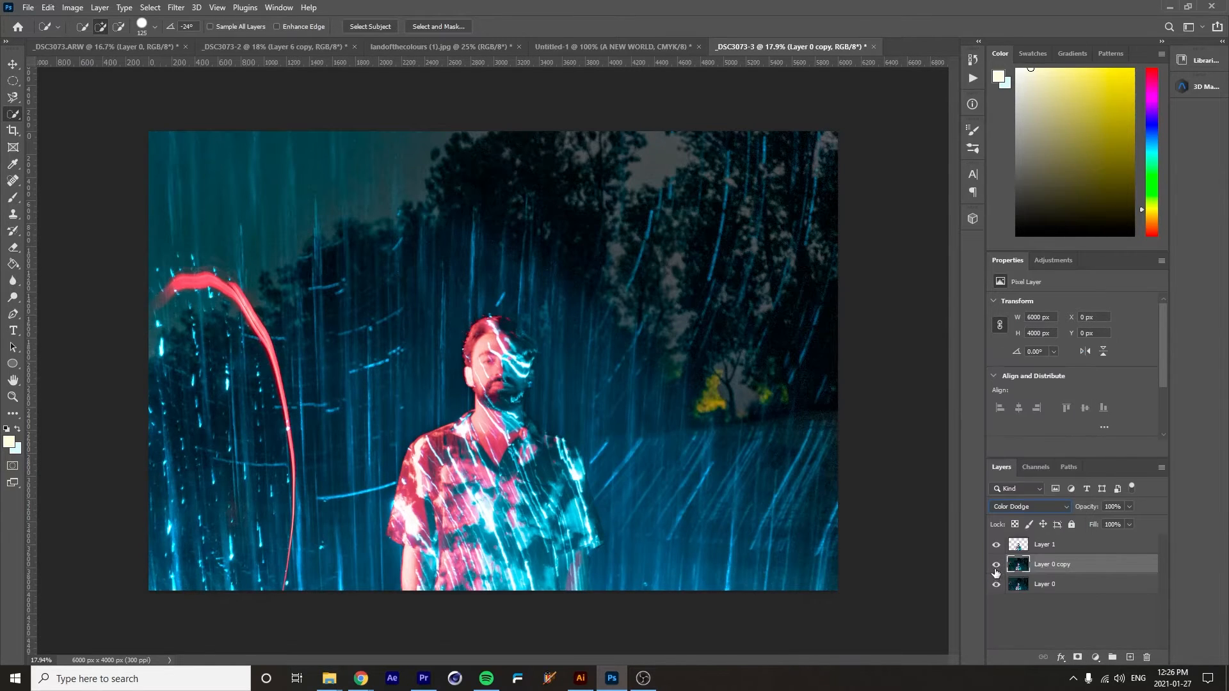
left_click(996, 565)
left_click(996, 565)
- Load the man's outline from Layer 1 as a selection, invert it to cover the background, and feather it
left_click(1018, 546, "ctrl")
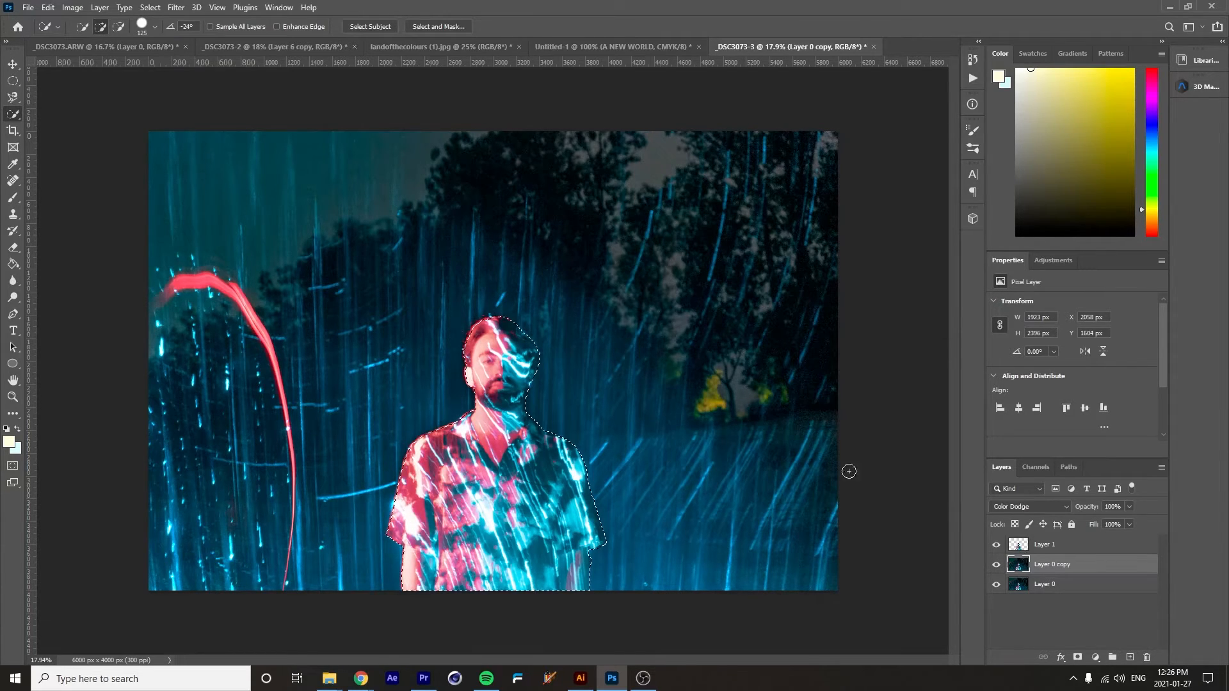
left_click(150, 7)
left_click(165, 55)
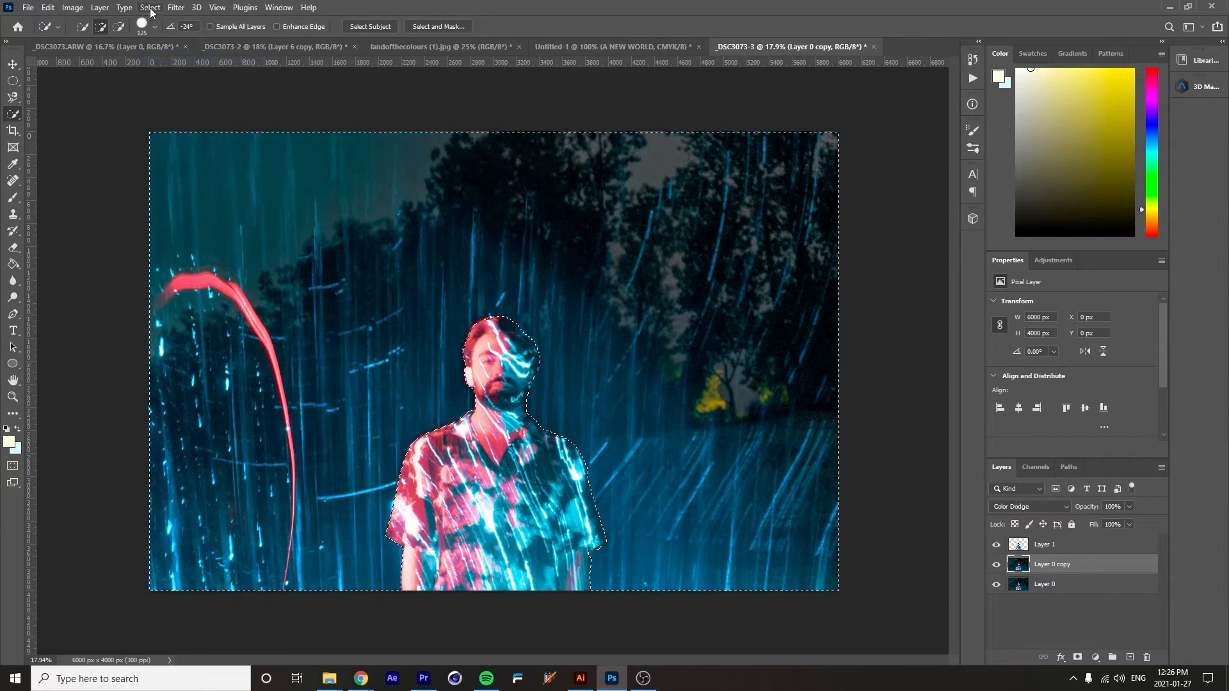
left_click(151, 8)
mouse_move(180, 199)
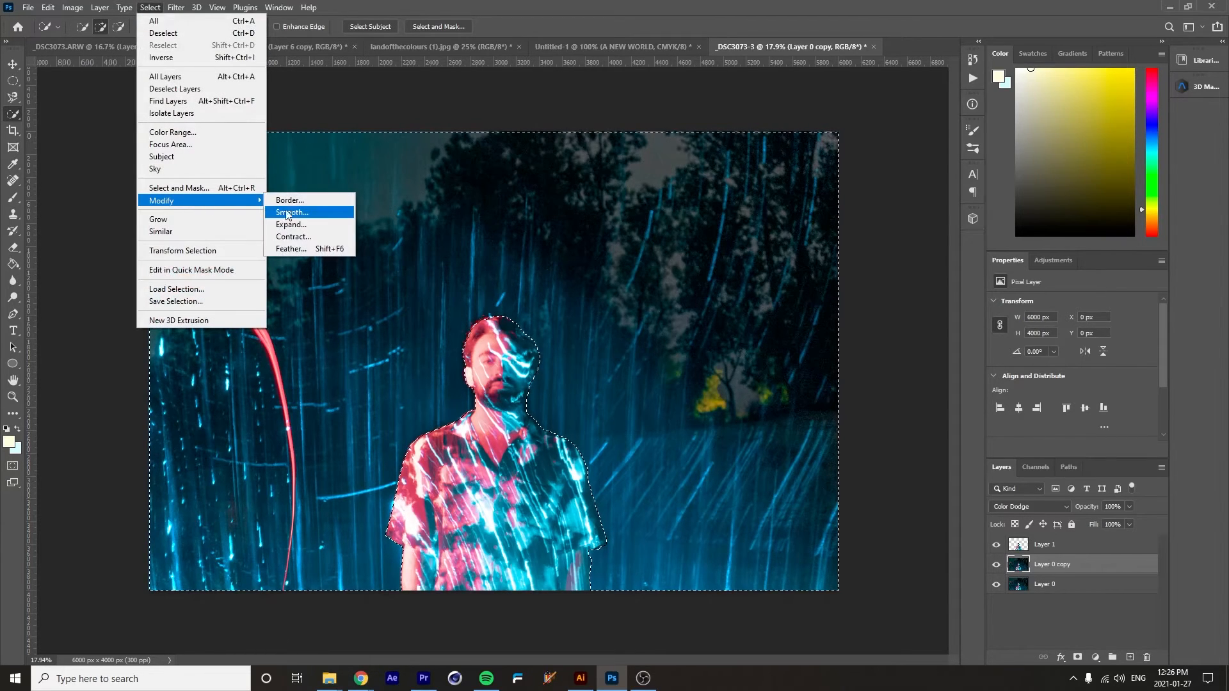
left_click(306, 247)
key("Return")
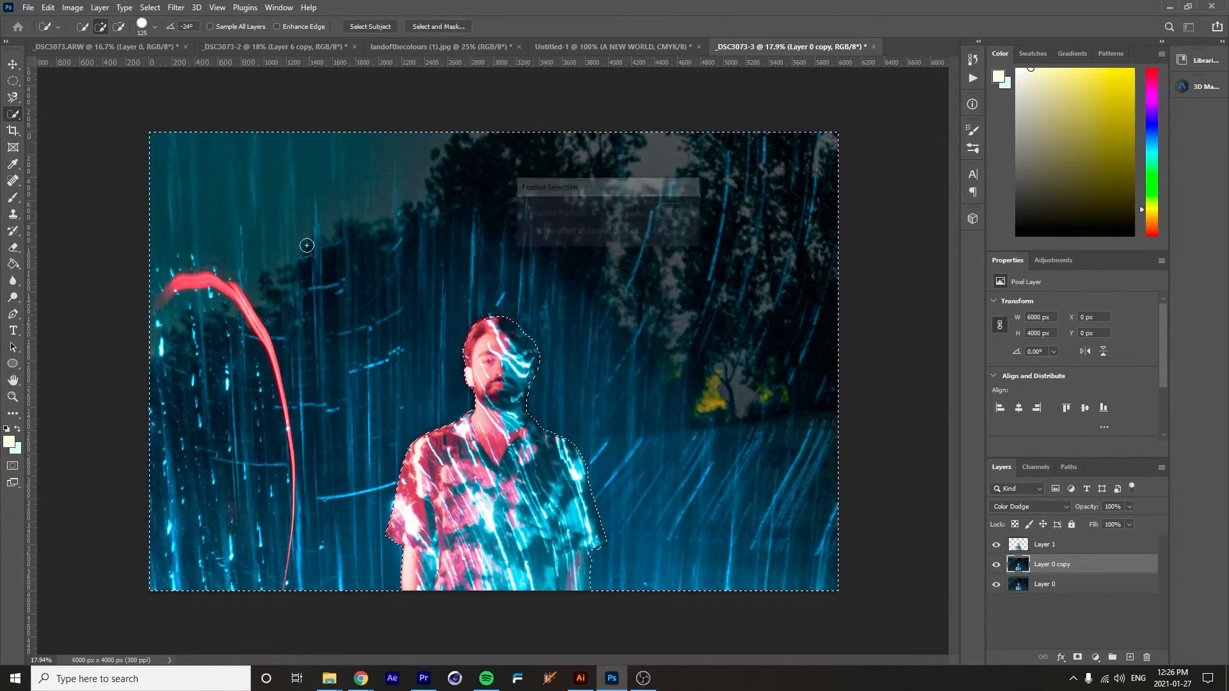
- Try deleting the selected background from Layer 0 copy, undo the deletion, and clear the selection with Layer 1 active
key("Delete")
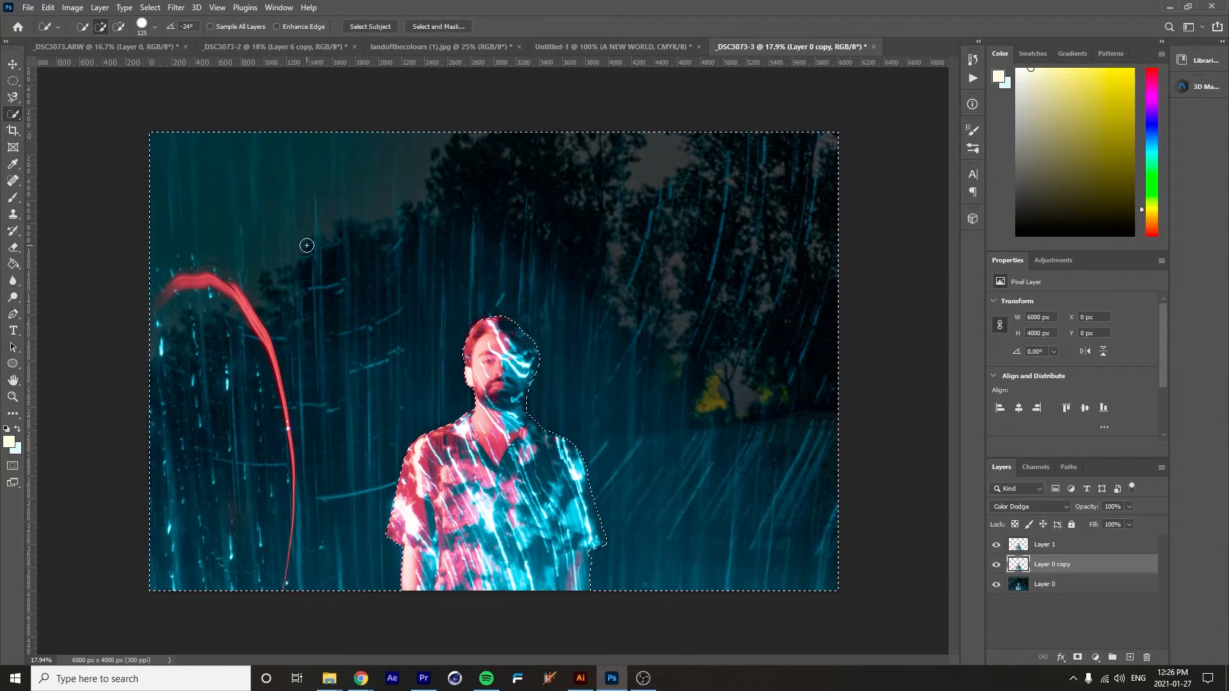
key("ctrl+d")
key("ctrl+z")
key("ctrl+z")
left_click(1046, 542)
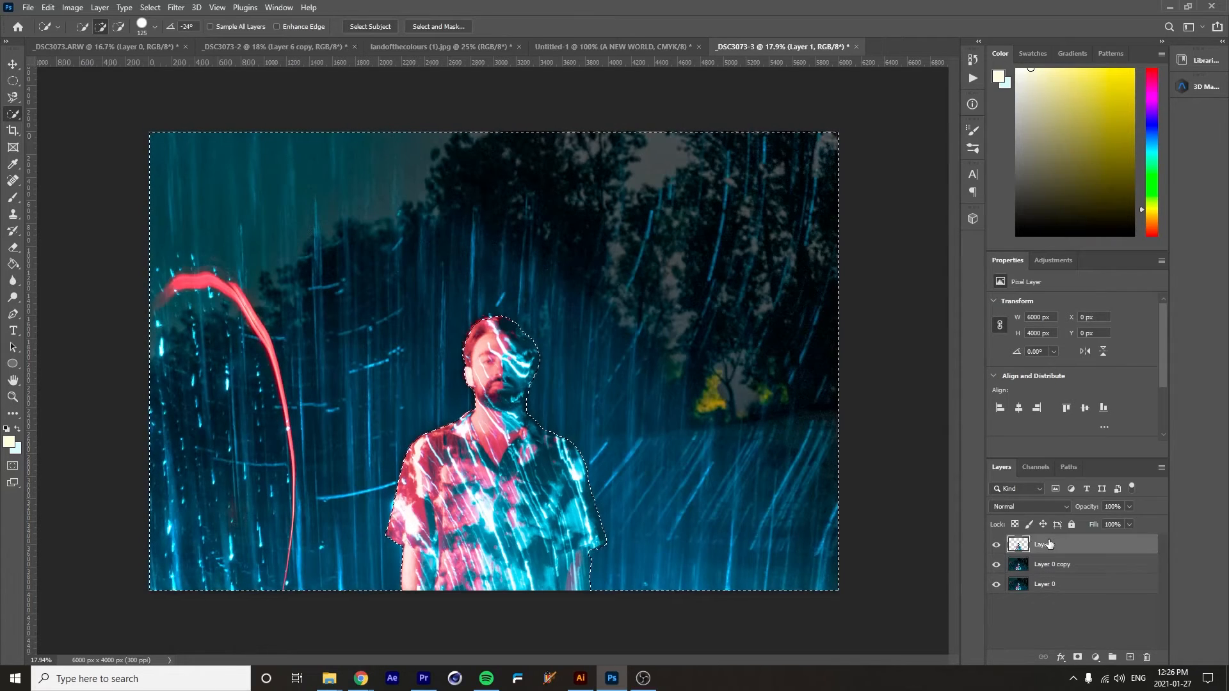
key("ctrl+d")
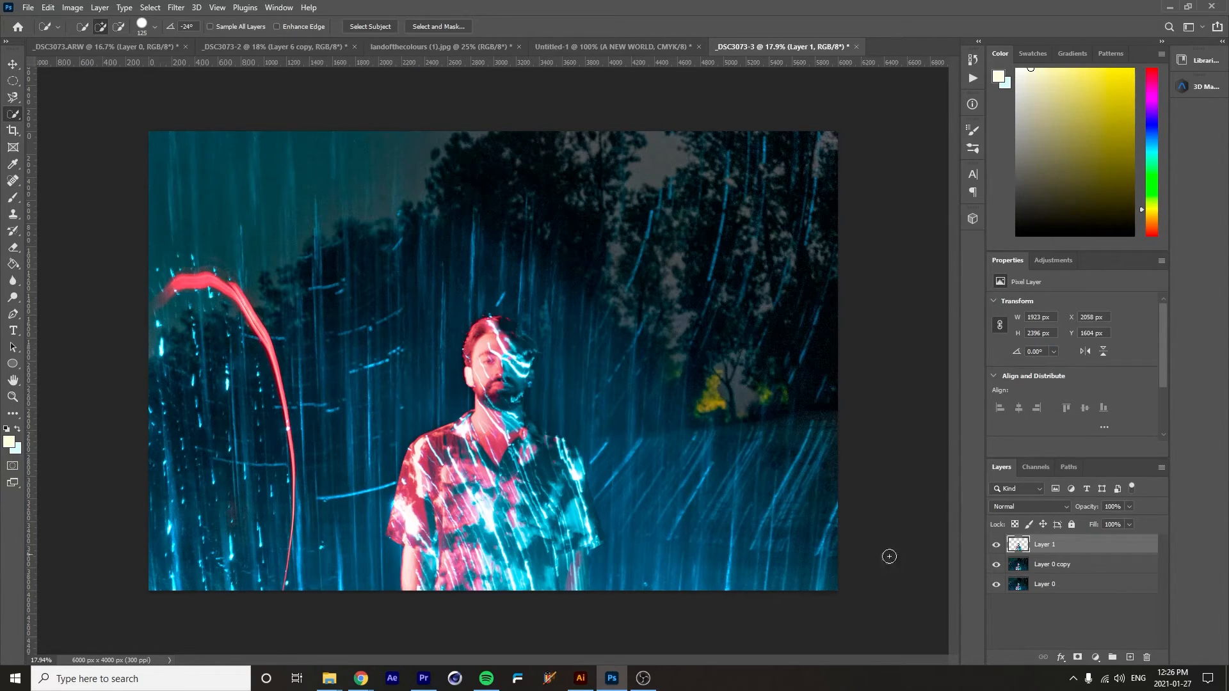
- Crop the image to a 1:1 square of about 2997 px, with the man centred against the photo's lower edge
key("c")
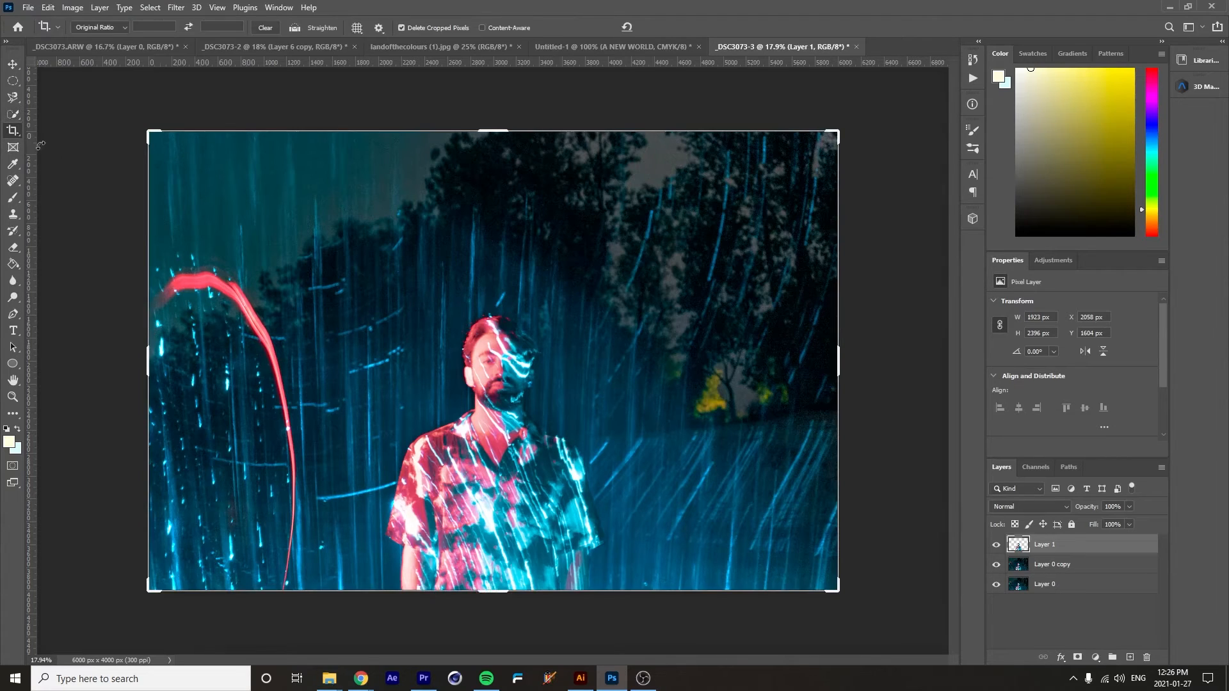
left_click(110, 28)
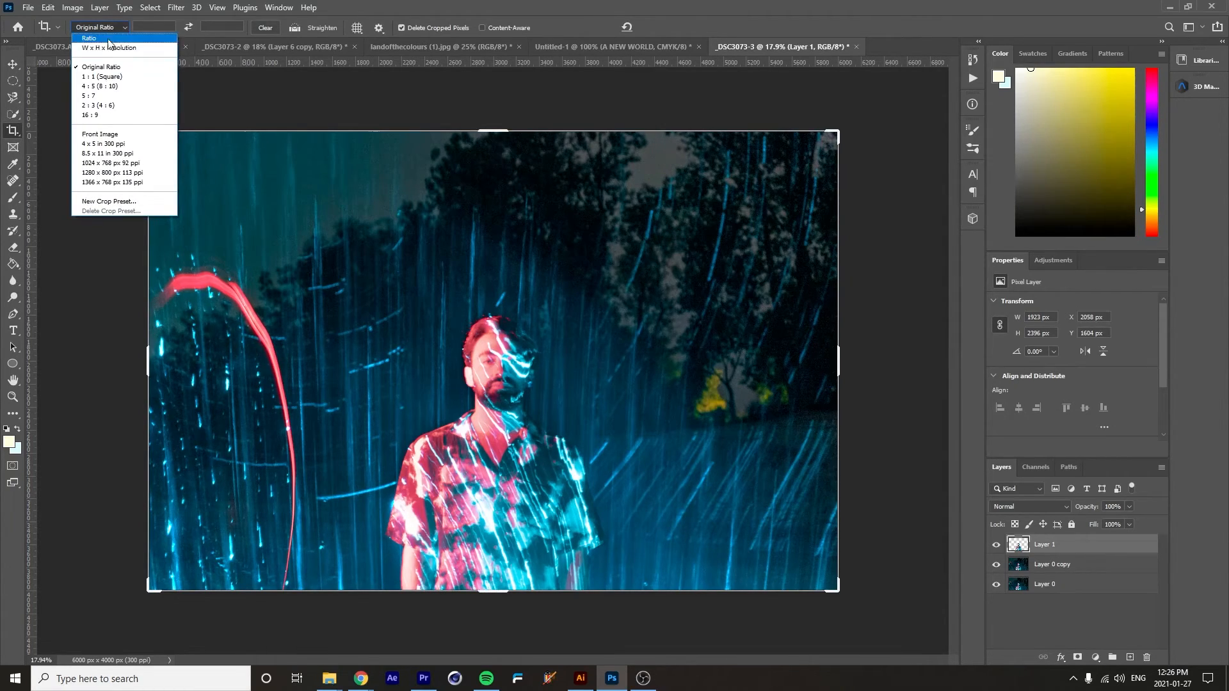
left_click(105, 75)
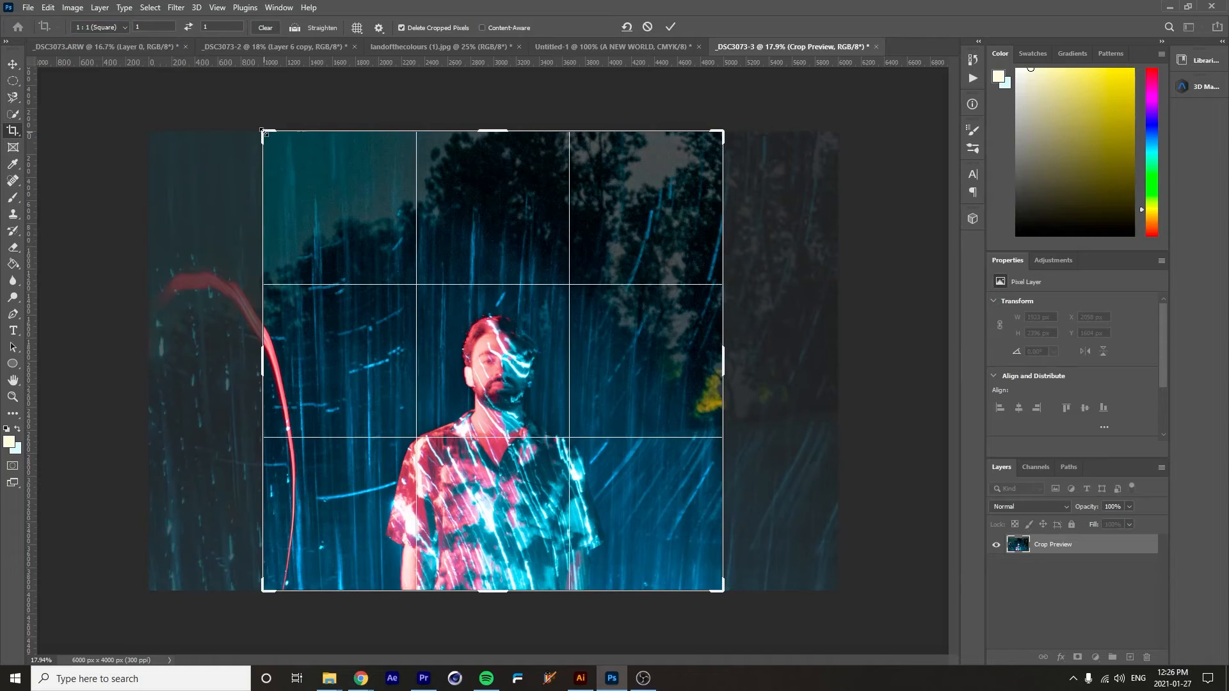
left_click_drag(262, 131, 312, 162)
left_click_drag(455, 290, 451, 250)
left_click_drag(679, 173, 674, 198)
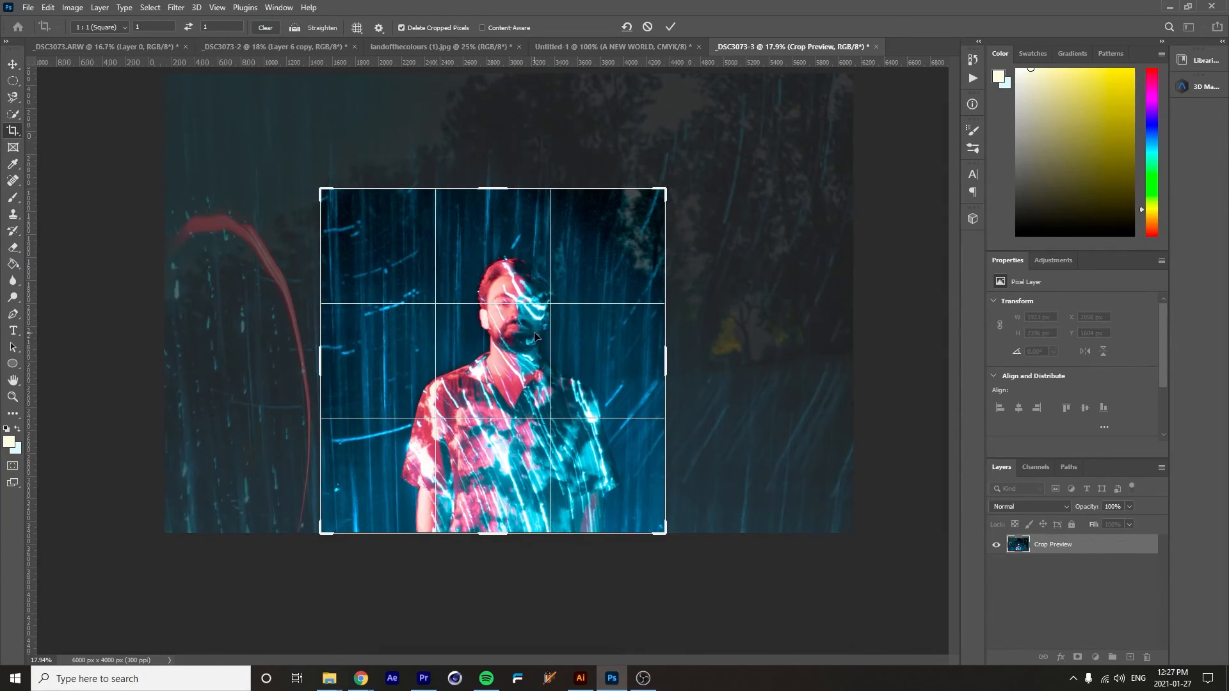
left_click_drag(535, 336, 511, 334)
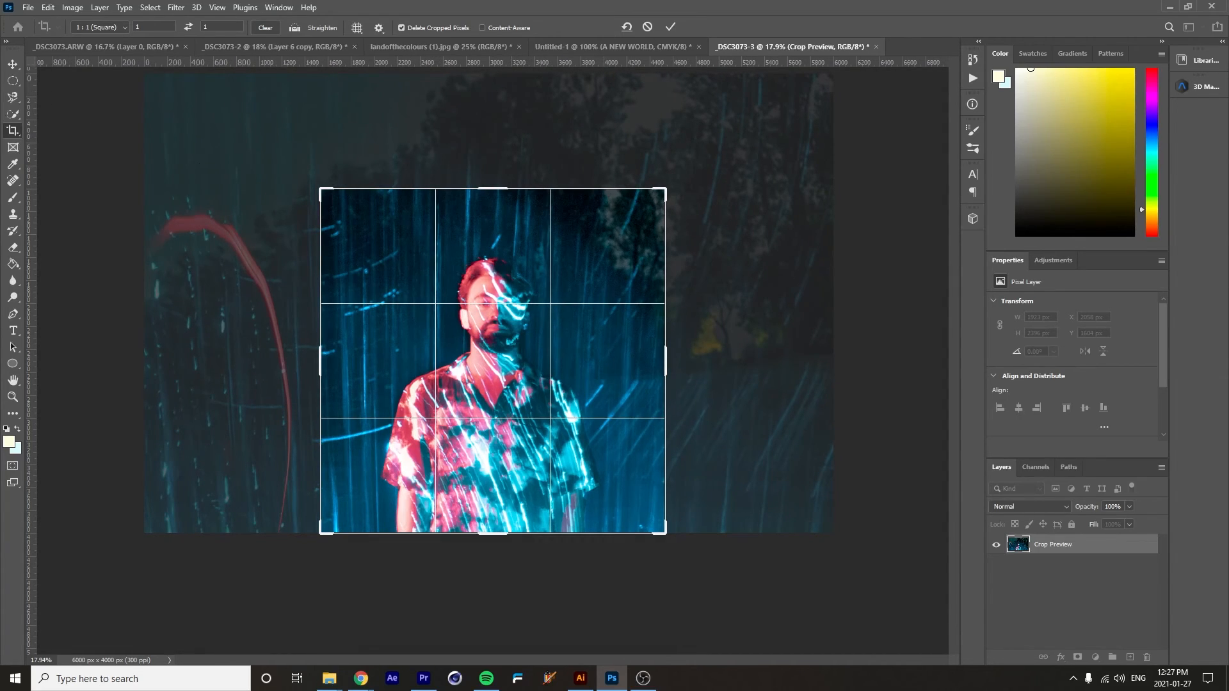
key("Return")
key("v")
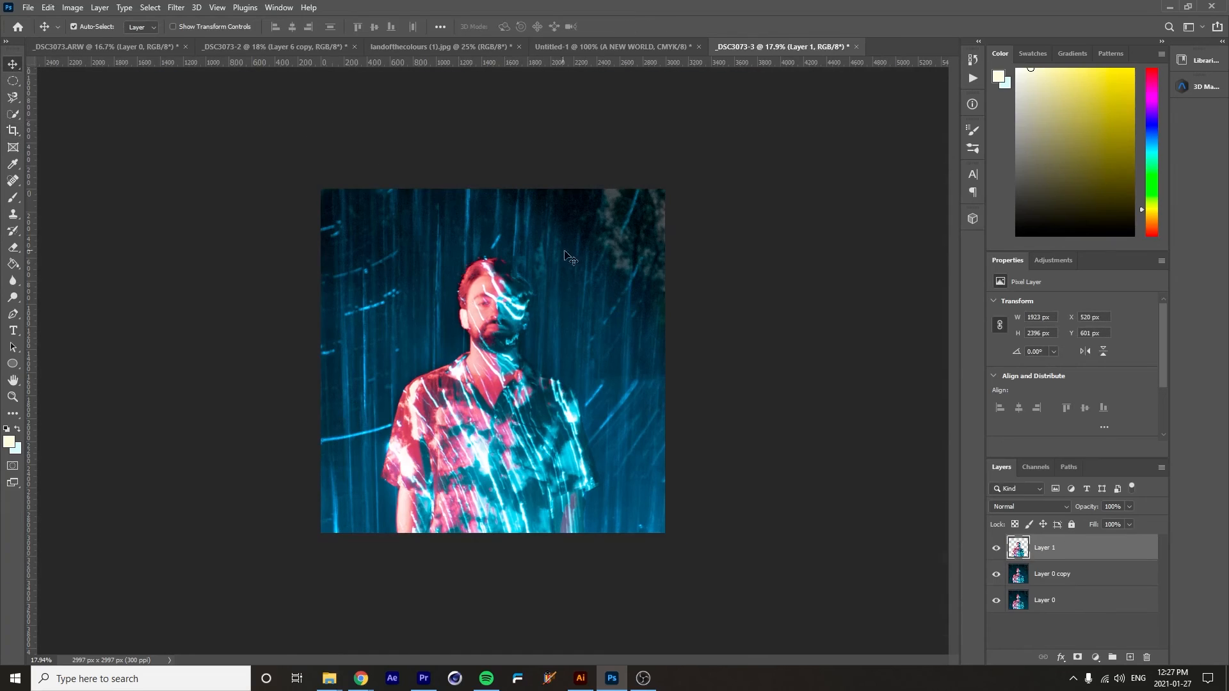